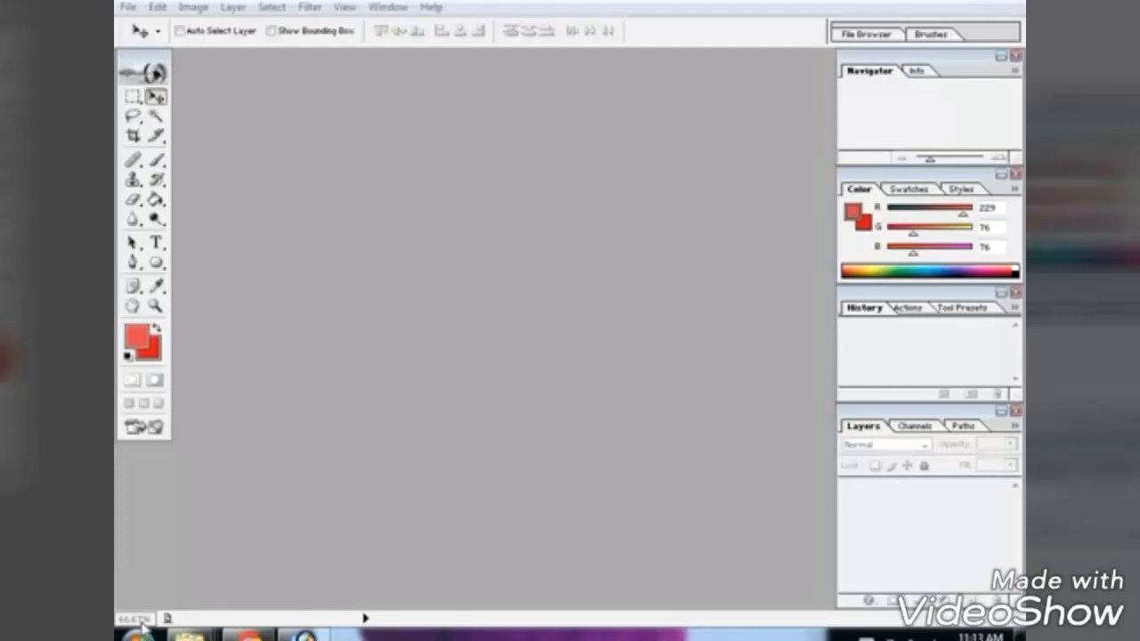
Open 1.jpg from the EVIL DEAD folder and convert its locked background into a regular layer named Layer 0.
click(129, 8)
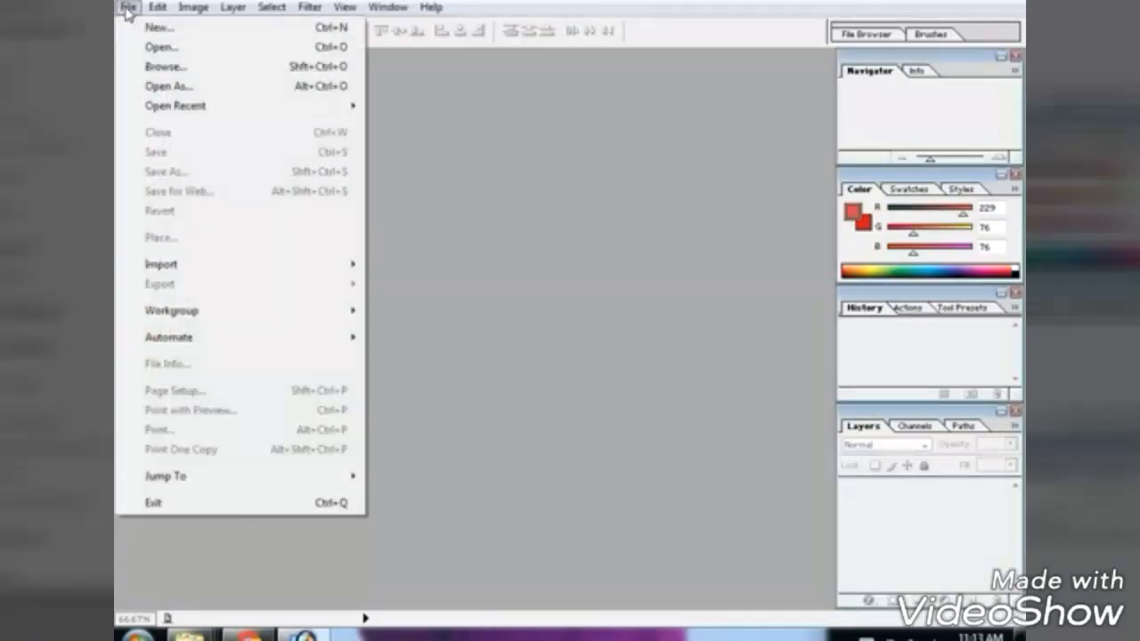
click(285, 54)
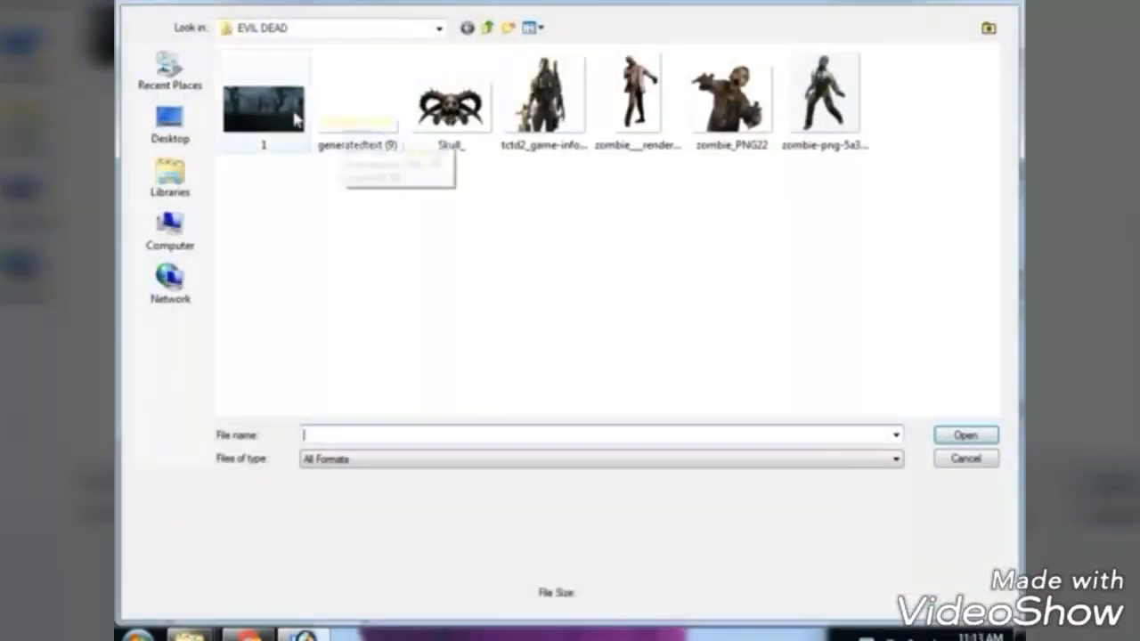
double_click(285, 111)
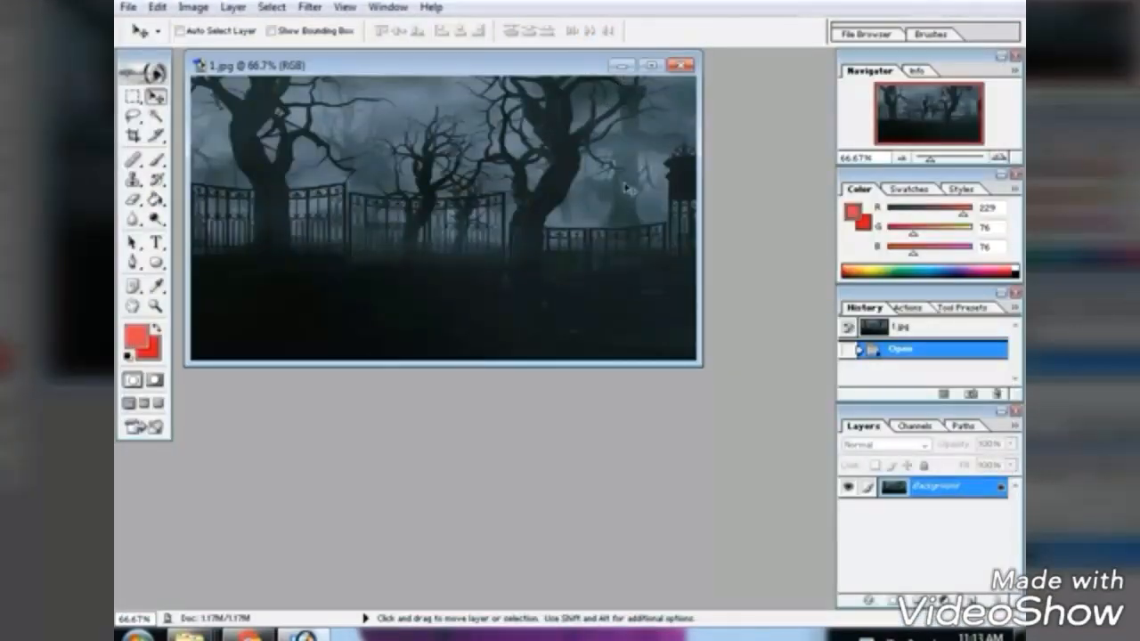
double_click(1004, 490)
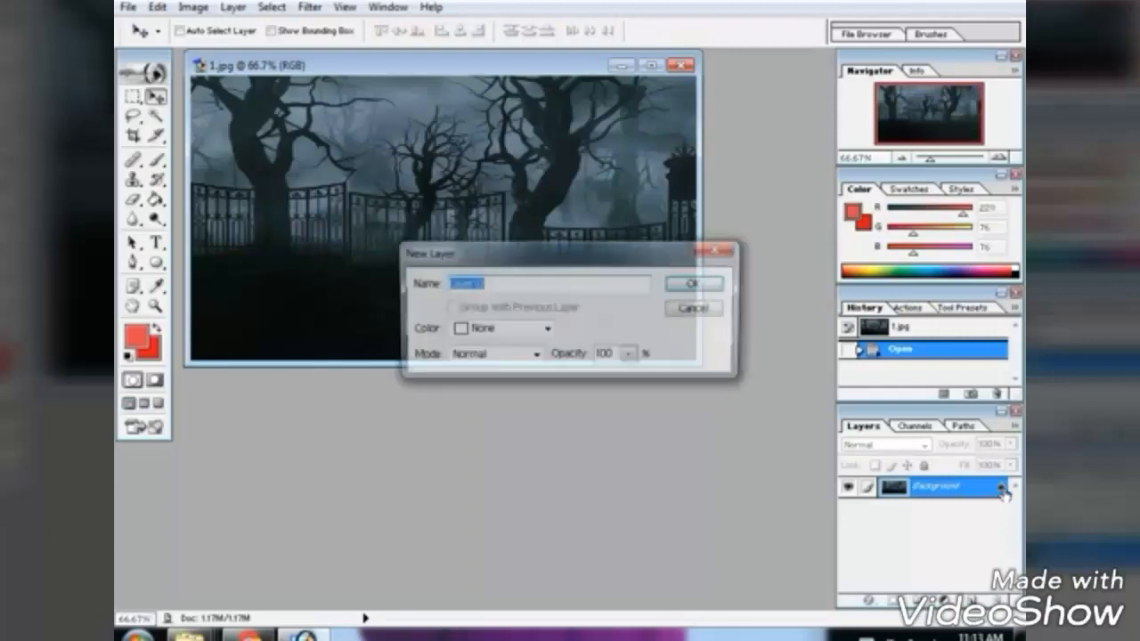
click(693, 285)
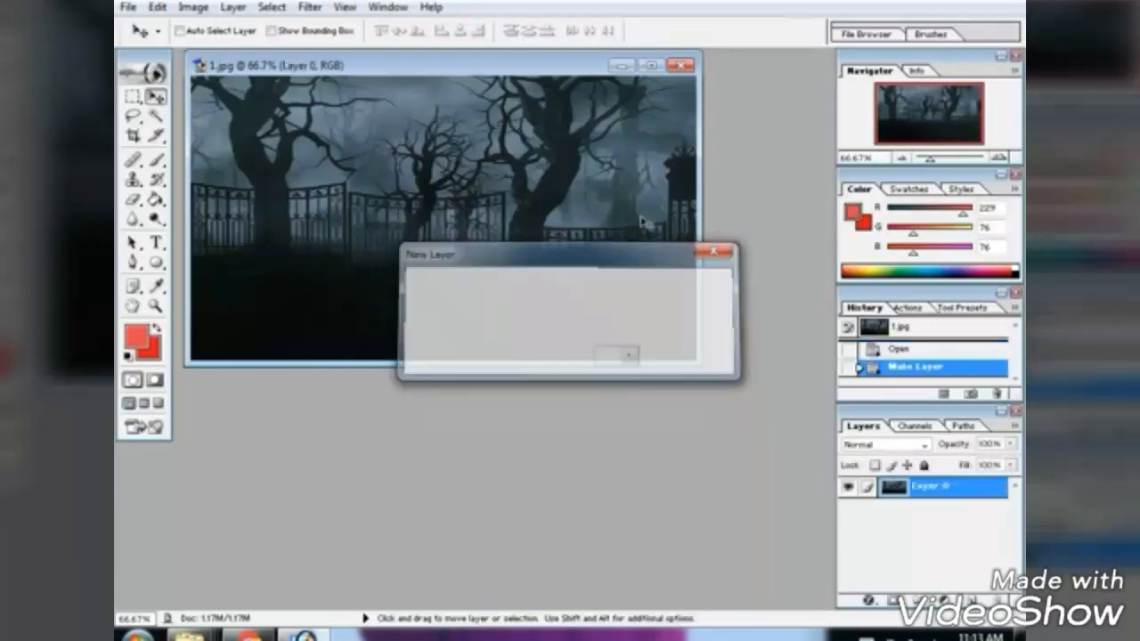
click(651, 66)
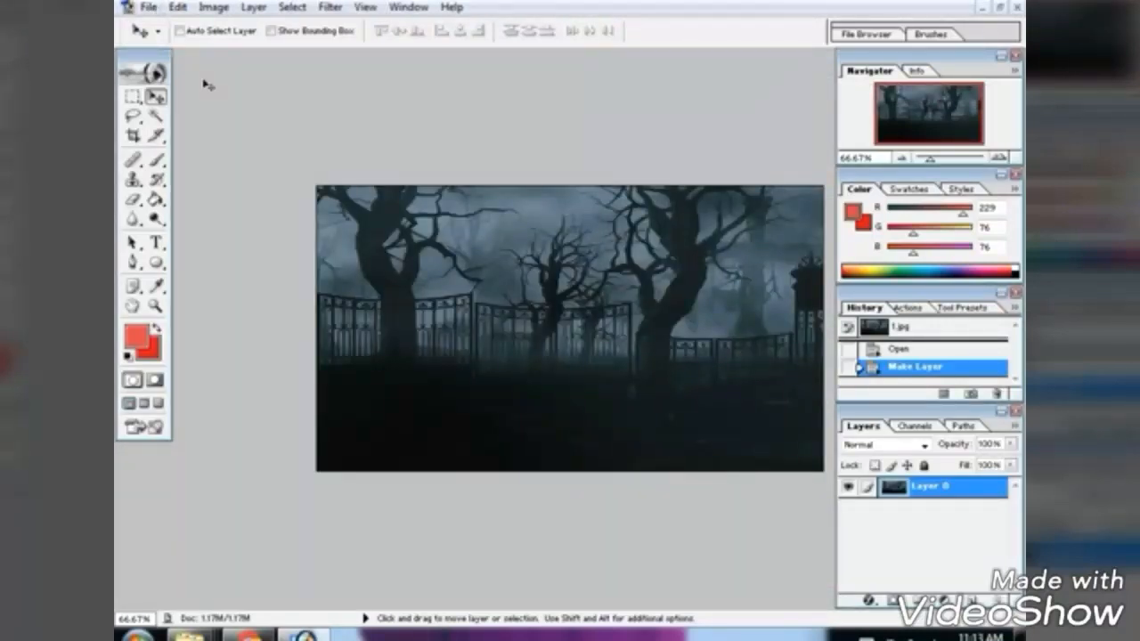
Open the Skull_ image from the EVIL DEAD folder and copy the horned skull into the 1.jpg forest scene.
key(ctrl+o)
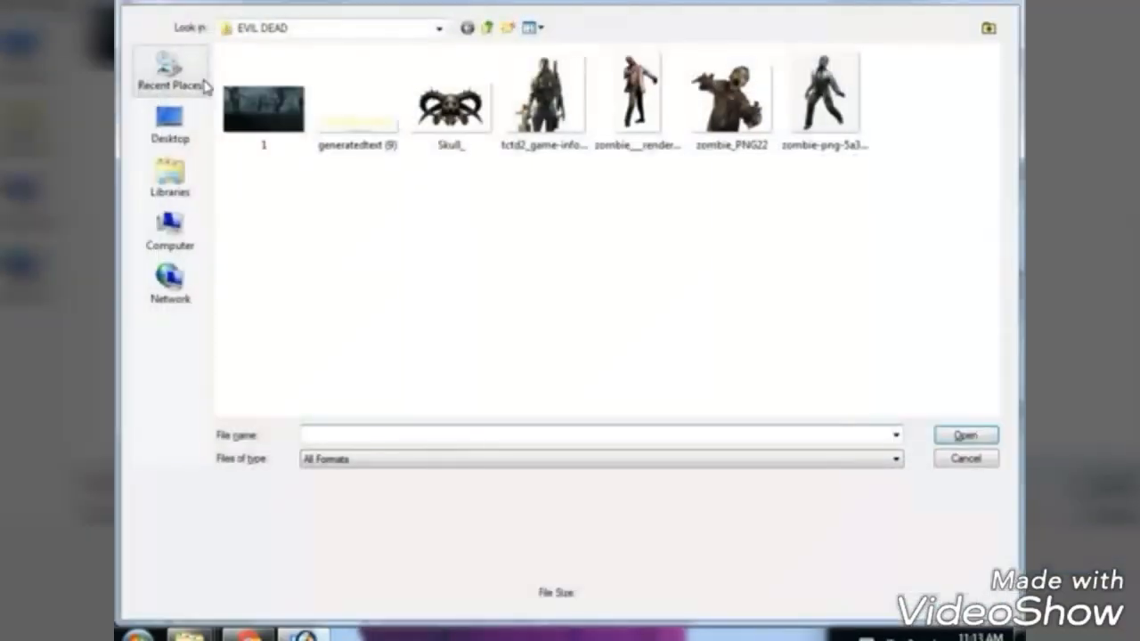
double_click(459, 130)
drag(598, 75, 581, 292)
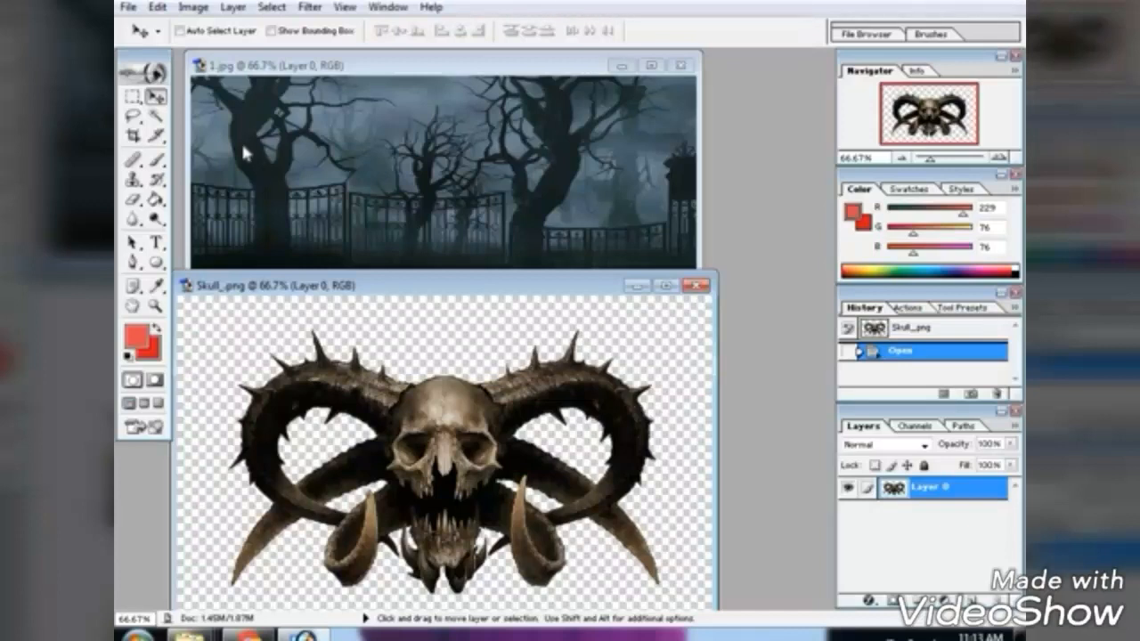
drag(446, 401, 488, 210)
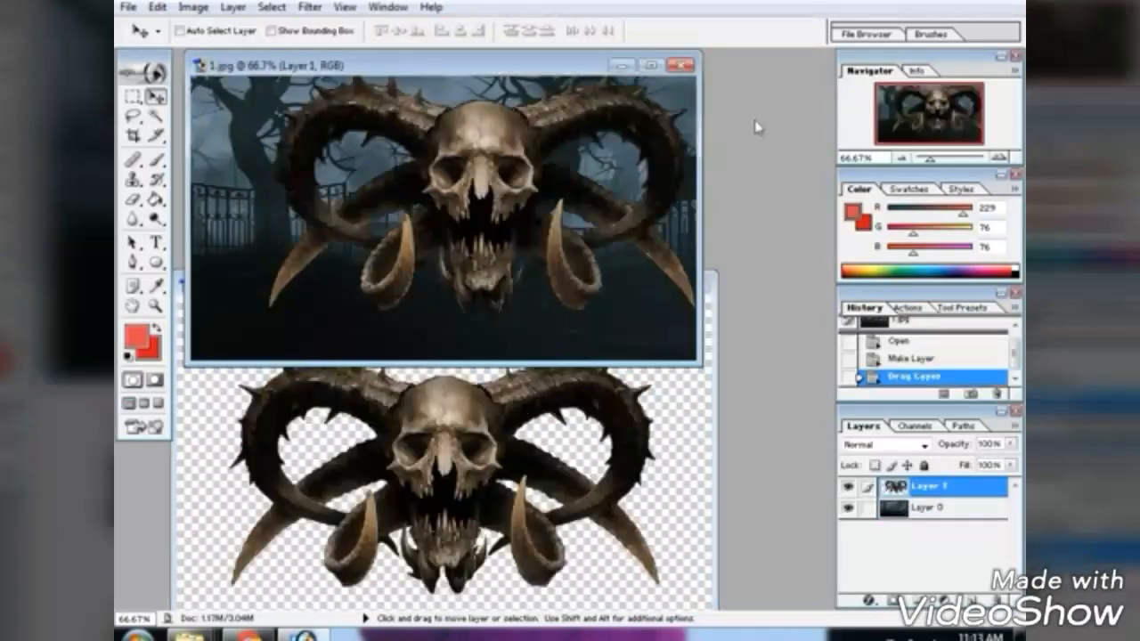
click(651, 66)
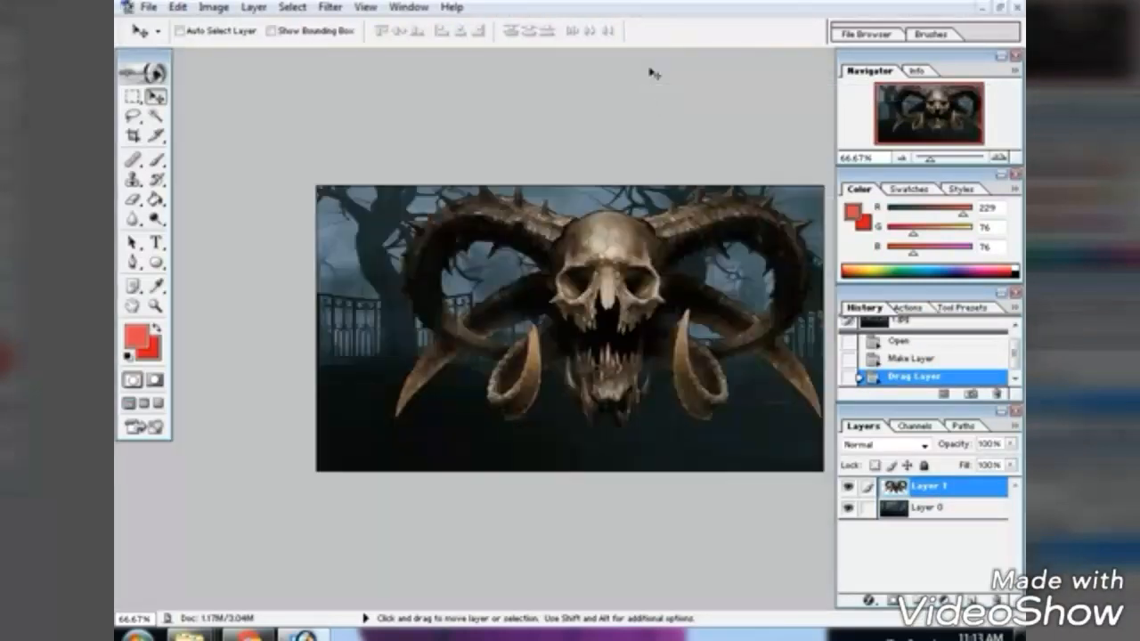
Use Free Transform to shrink the horned skull and place it over the tree in the scene's upper-left corner.
key(ctrl+t)
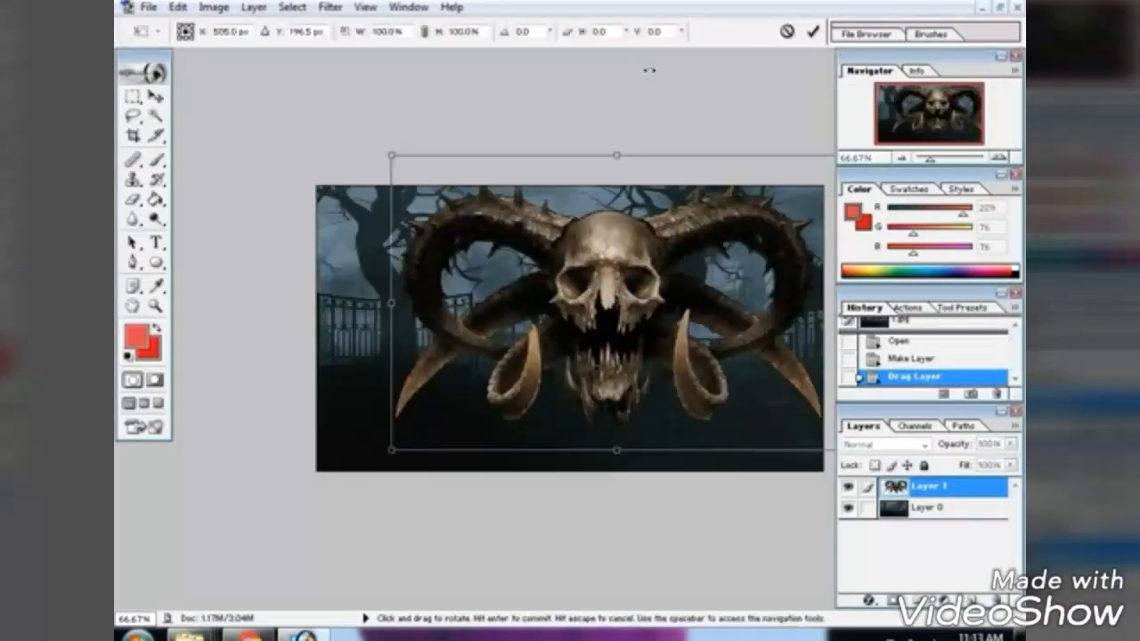
key(ctrl+0)
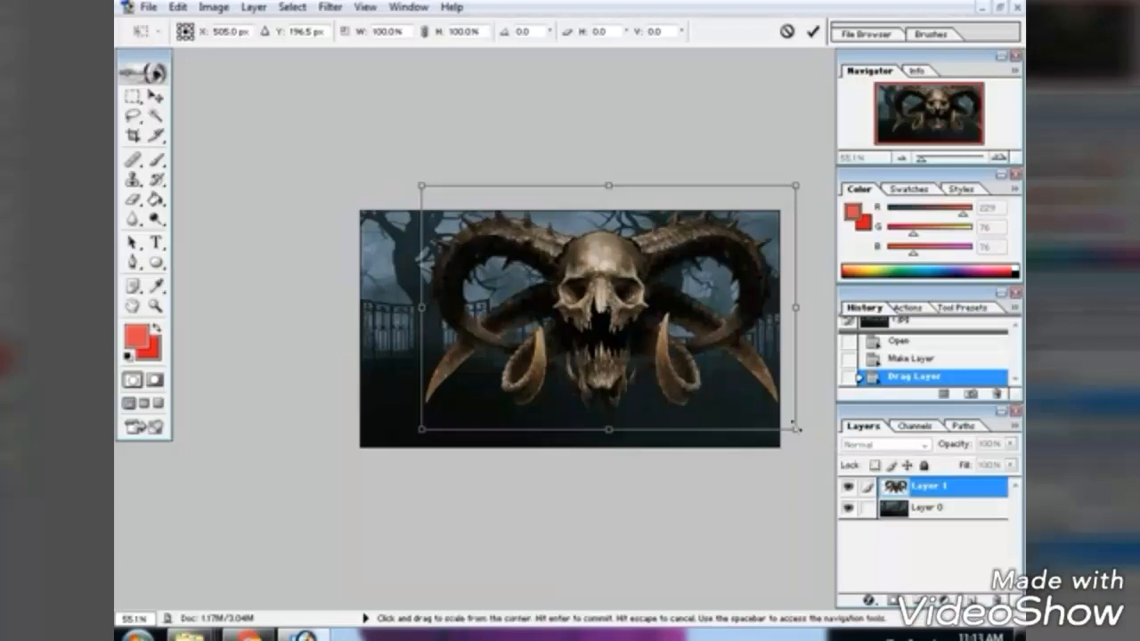
drag(795, 428, 569, 304)
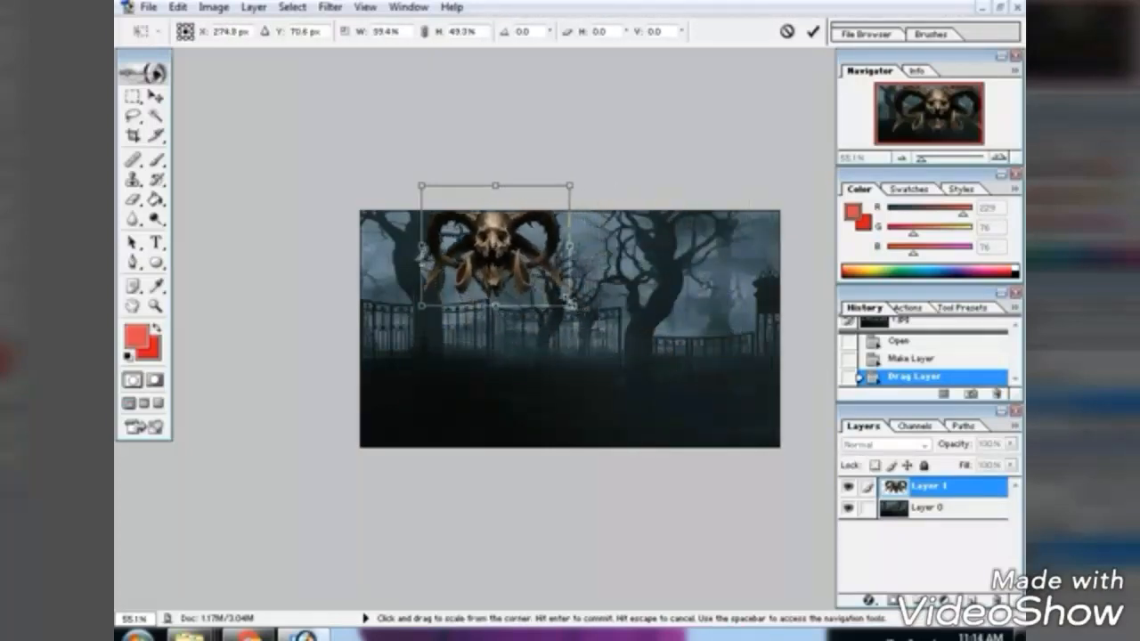
drag(522, 257, 477, 284)
drag(523, 331, 504, 315)
key(Return)
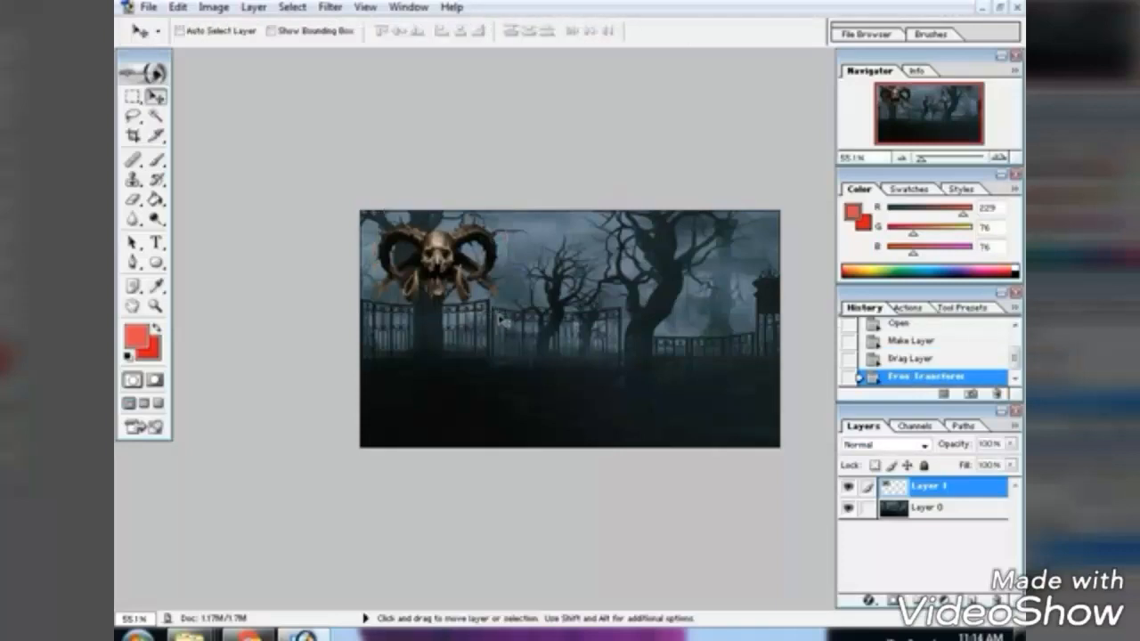
Open the zombie__render image and copy the zombie in the bloody jacket into the 1.jpg scene as a new layer.
key(ctrl+o)
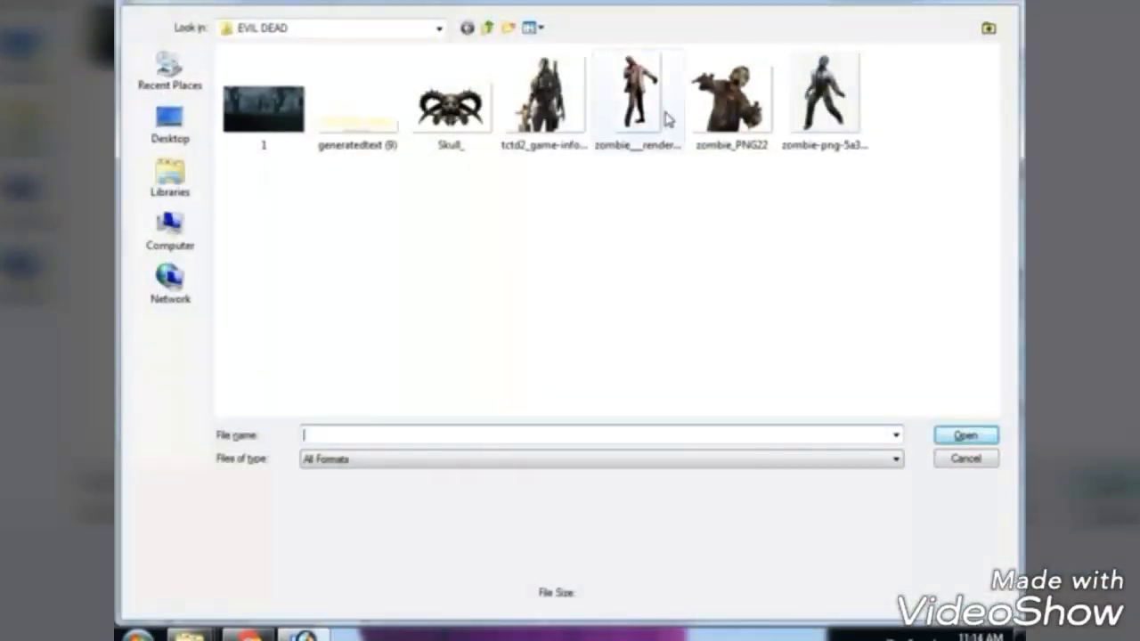
double_click(635, 98)
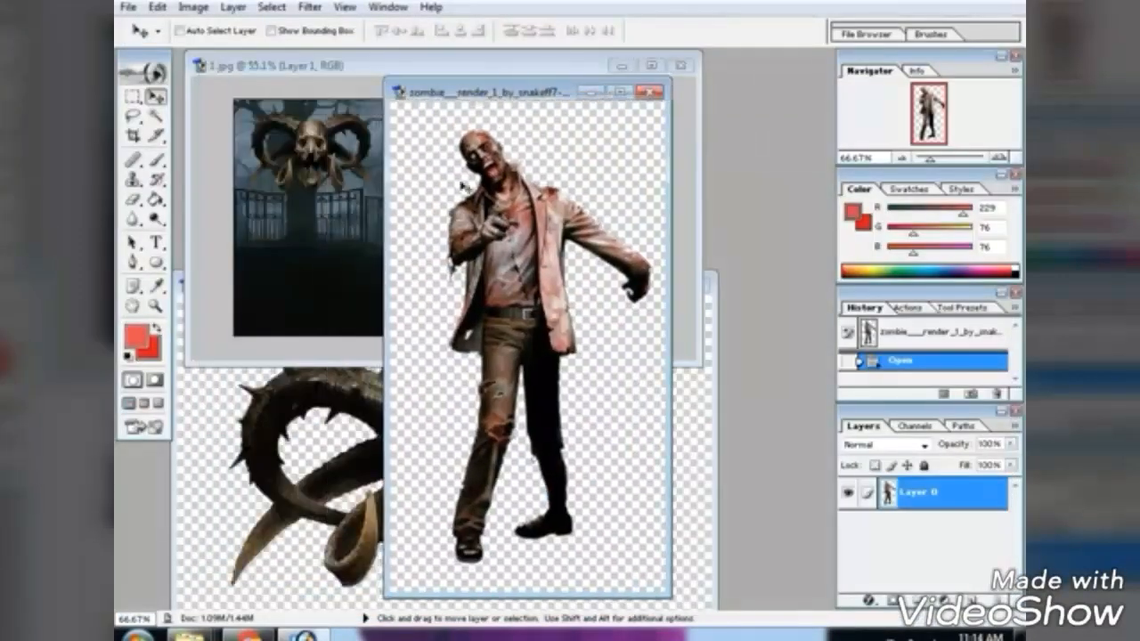
drag(543, 95, 679, 157)
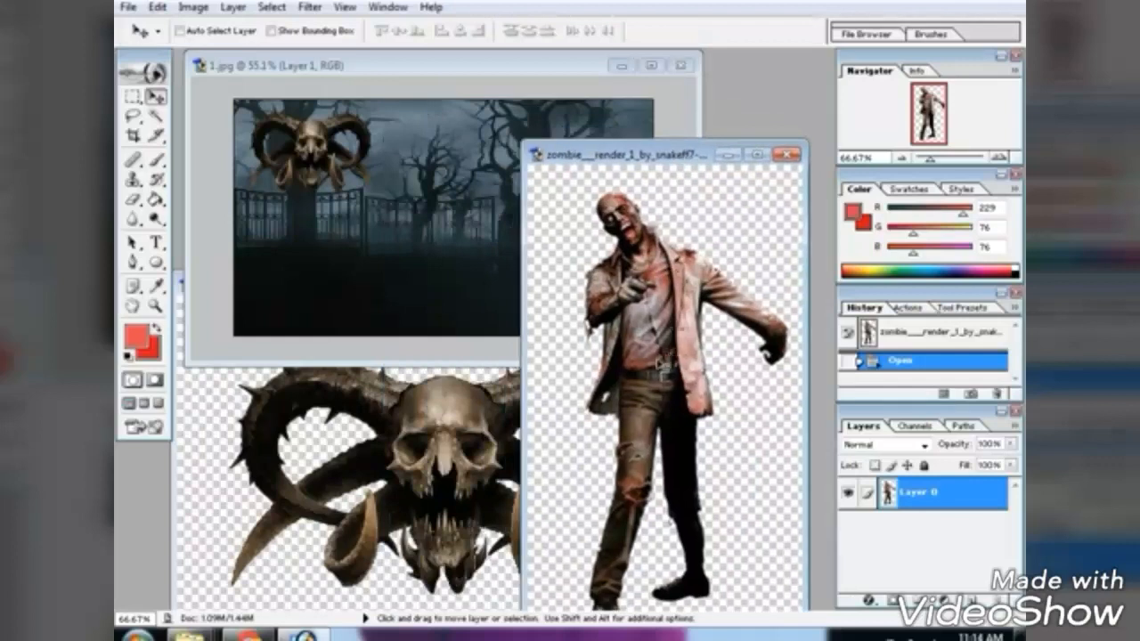
drag(667, 356, 496, 294)
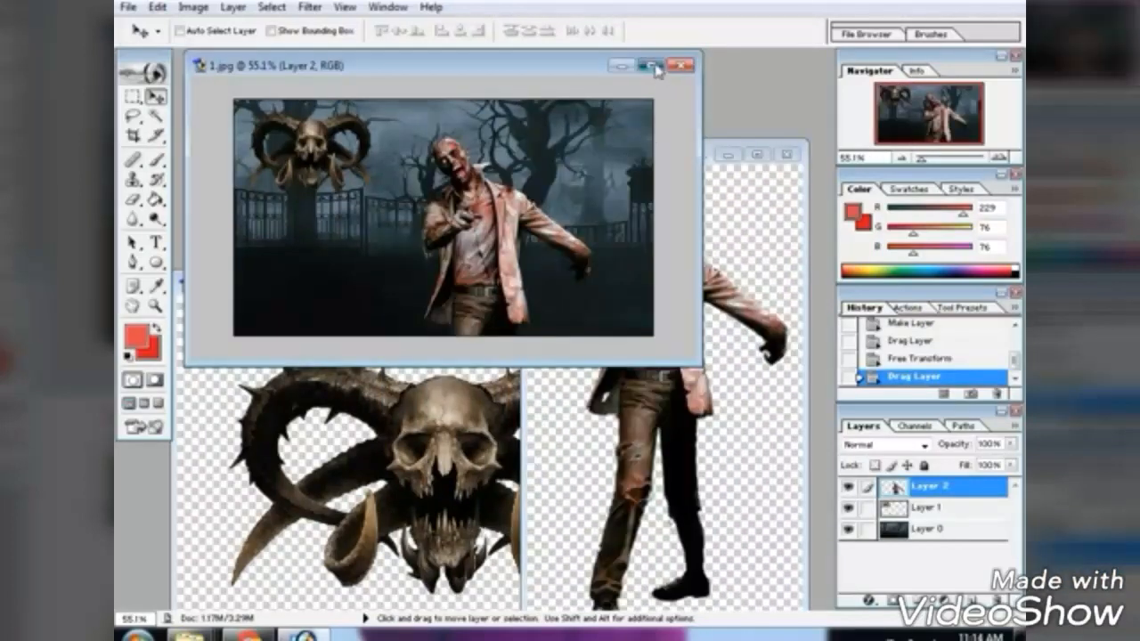
key(f)
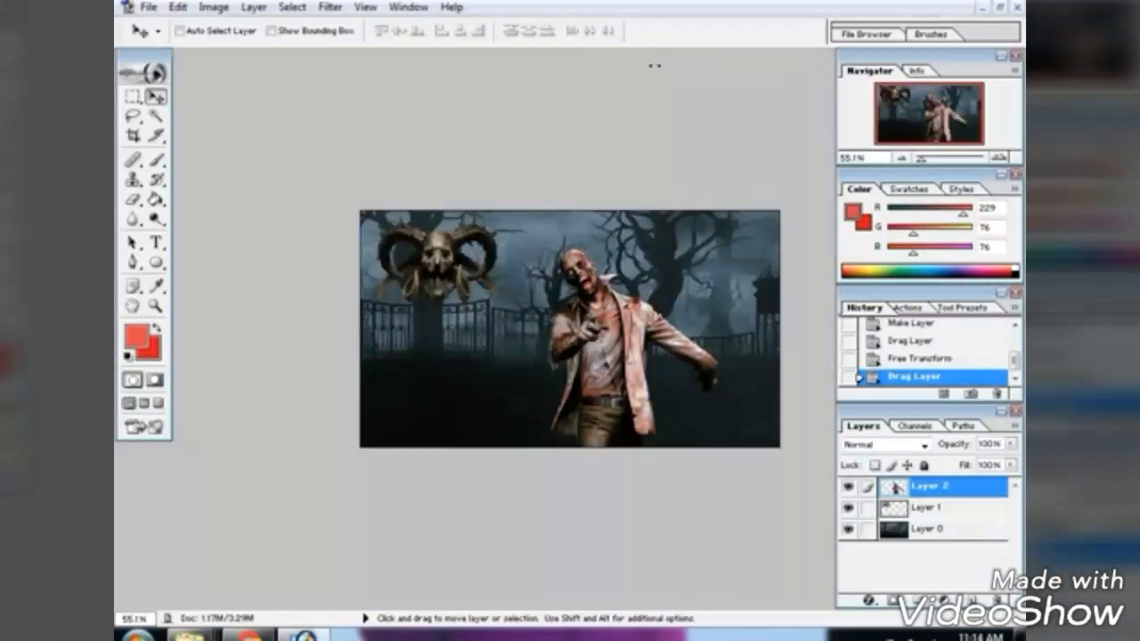
Use Free Transform to shrink the bloody-jacket zombie to about 56.8% width and 40.1% height.
key(ctrl+t)
key(Left)
key(Left)
key(Left)
key(Left)
key(Left)
key(Left)
key(Left)
key(Left)
key(Left)
key(Left)
key(Left)
key(Left)
key(Left)
key(Left)
key(Left)
key(Left)
key(Left)
key(Left)
key(Left)
key(Left)
key(Left)
key(Left)
key(Left)
key(Left)
key(Left)
key(Left)
key(Left)
key(Left)
key(Left)
key(Left)
drag(692, 251, 671, 275)
key(Left)
key(Left)
key(Left)
key(Left)
key(Left)
key(Left)
key(Left)
key(Left)
key(Left)
key(Left)
key(Left)
key(Left)
key(Left)
key(Left)
key(Left)
key(Left)
key(Left)
key(Left)
key(Left)
key(Left)
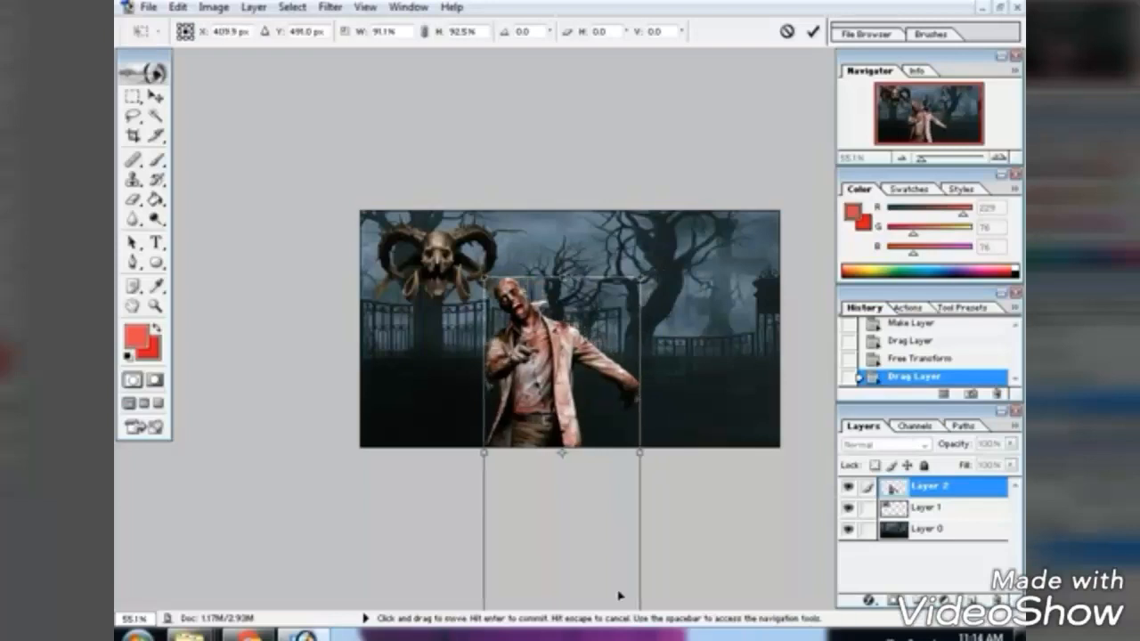
scroll(616, 562, down, 2)
drag(617, 533, 580, 402)
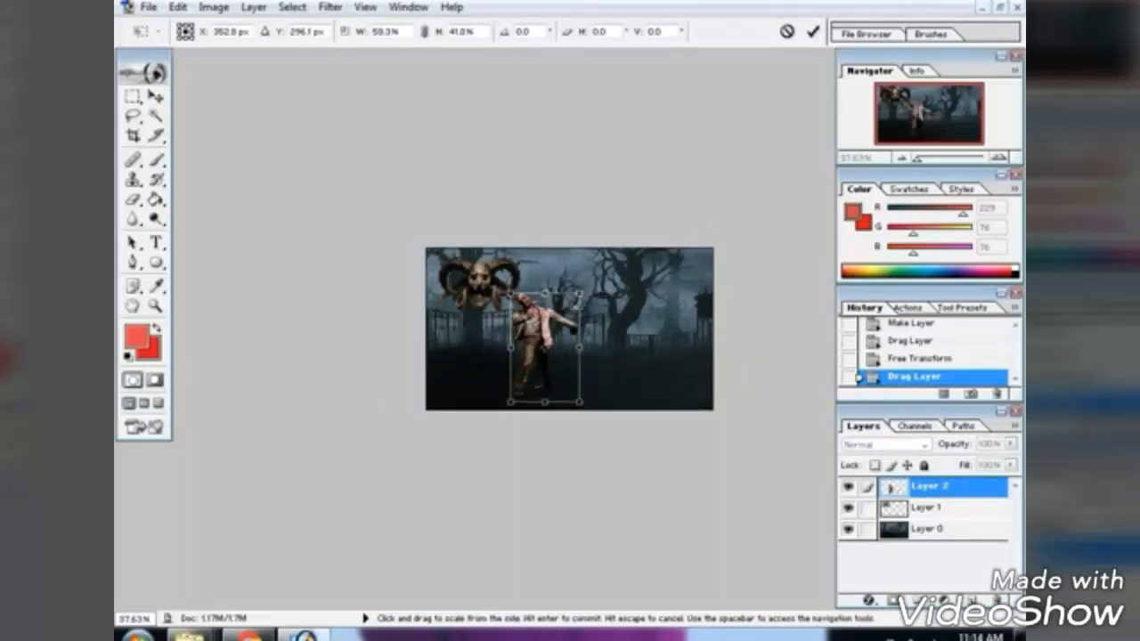
drag(579, 293, 577, 298)
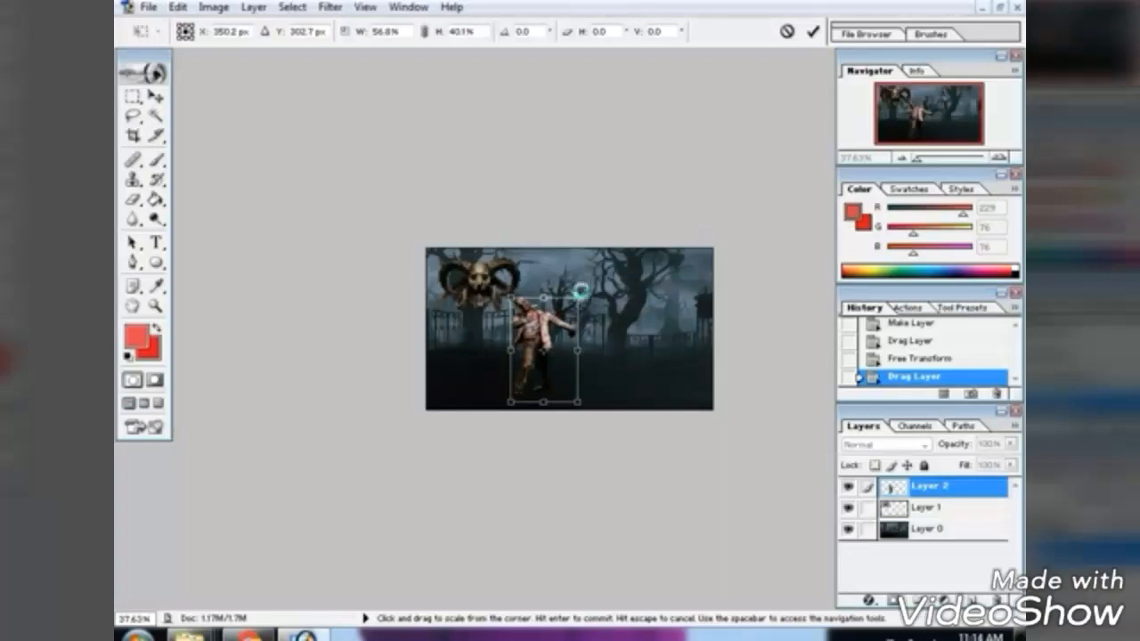
key(Return)
Nudge the bloody-jacket zombie down and left so it stands in the scene's lower-left corner beneath the skull.
key(Down)
key(Down)
key(Down)
key(Down)
key(Down)
key(Down)
key(Down)
key(Down)
key(Down)
key(Down)
key(Down)
key(Left)
key(Left)
key(Left)
key(Left)
key(Left)
key(Left)
key(Left)
key(Left)
key(Left)
key(Left)
key(Left)
key(Left)
key(Left)
key(Left)
key(Left)
key(Left)
key(Left)
key(Left)
key(Left)
key(Left)
key(Left)
key(Left)
key(Left)
key(Left)
key(Left)
key(Left)
key(Left)
key(Left)
key(Left)
key(Left)
key(Left)
key(Left)
key(Left)
key(Left)
key(Left)
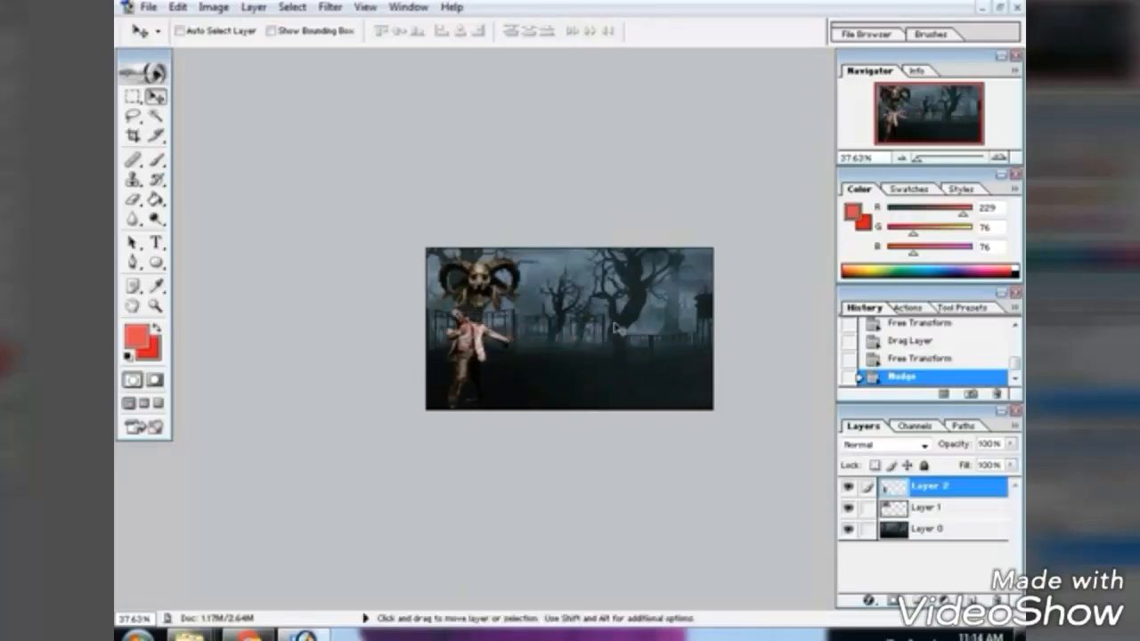
scroll(617, 351, up, 9)
key(Down)
key(Down)
key(Down)
key(Down)
key(Down)
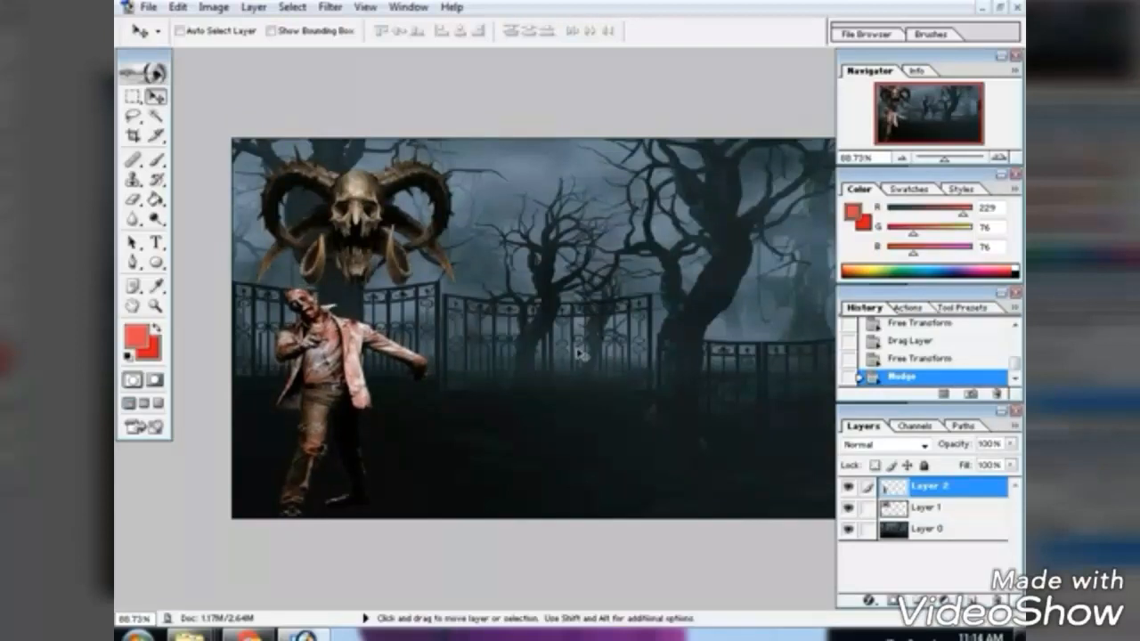
Open the zombie-png-5a3 image of the blue-skinned zombie and convert its locked background into a regular layer.
key(ctrl+o)
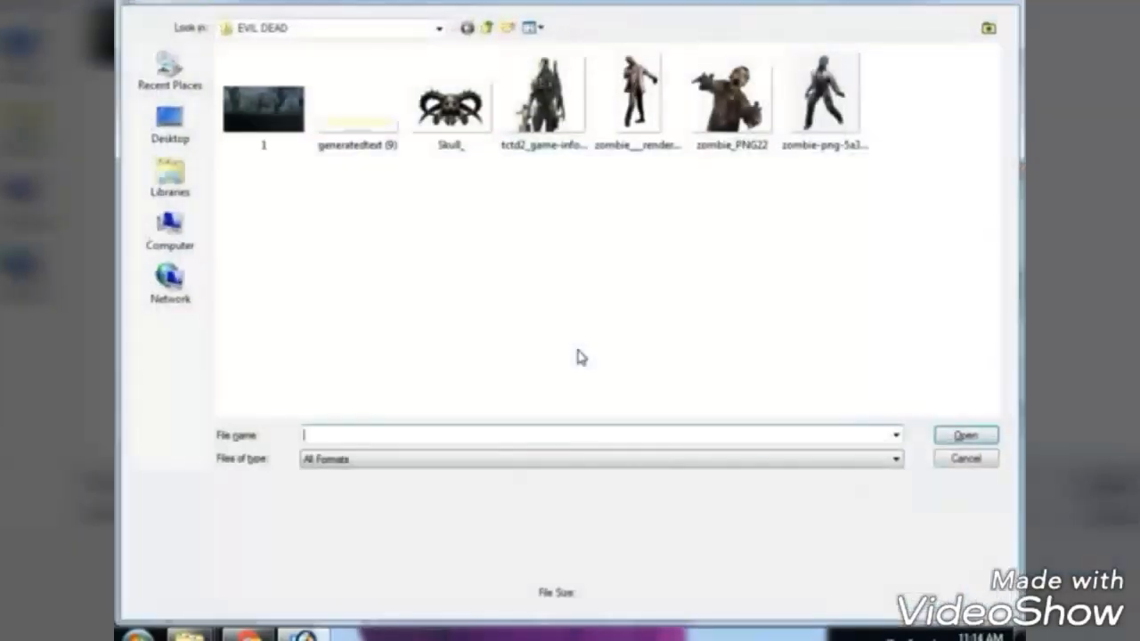
double_click(820, 89)
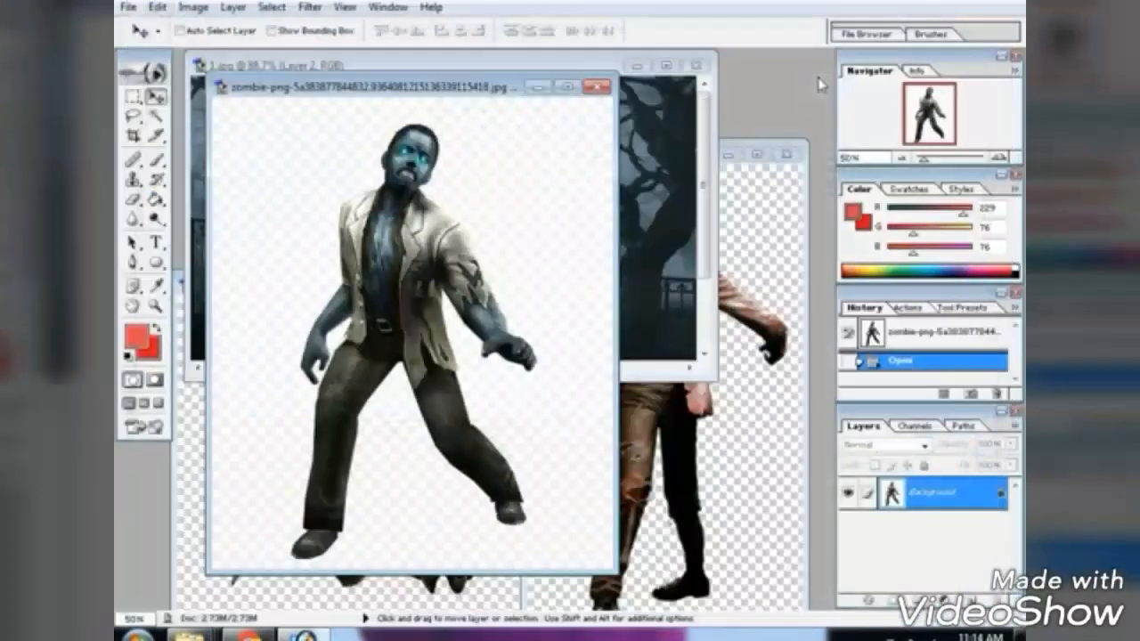
double_click(1002, 498)
click(696, 284)
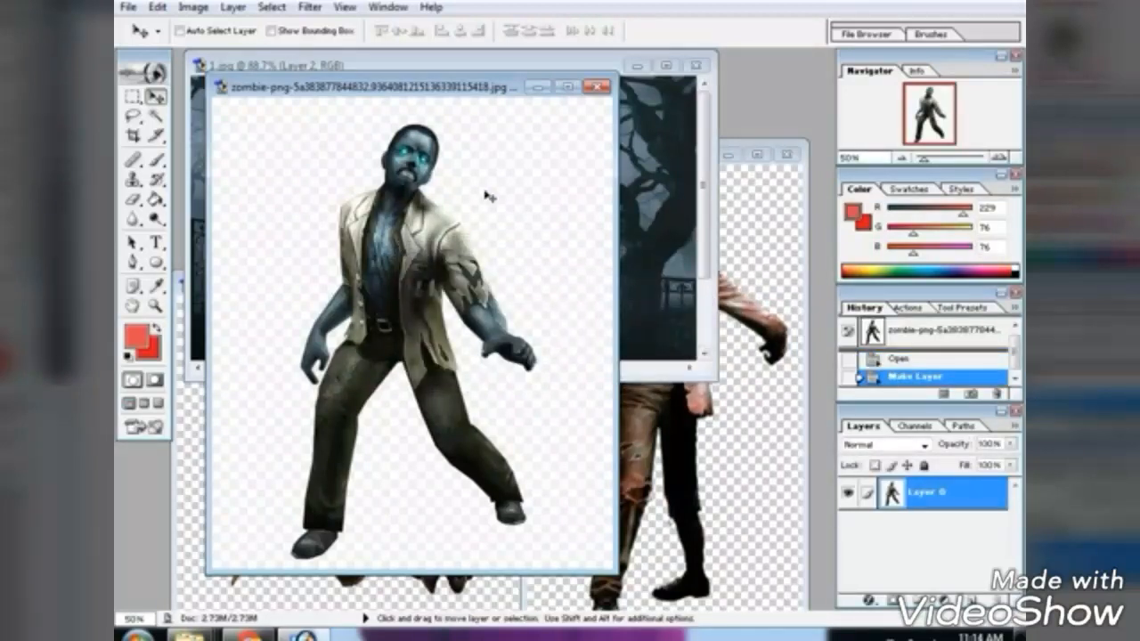
Select the pale backdrop around the blue-skinned zombie with the Magic Wand at tolerance 32 and delete it.
key(w)
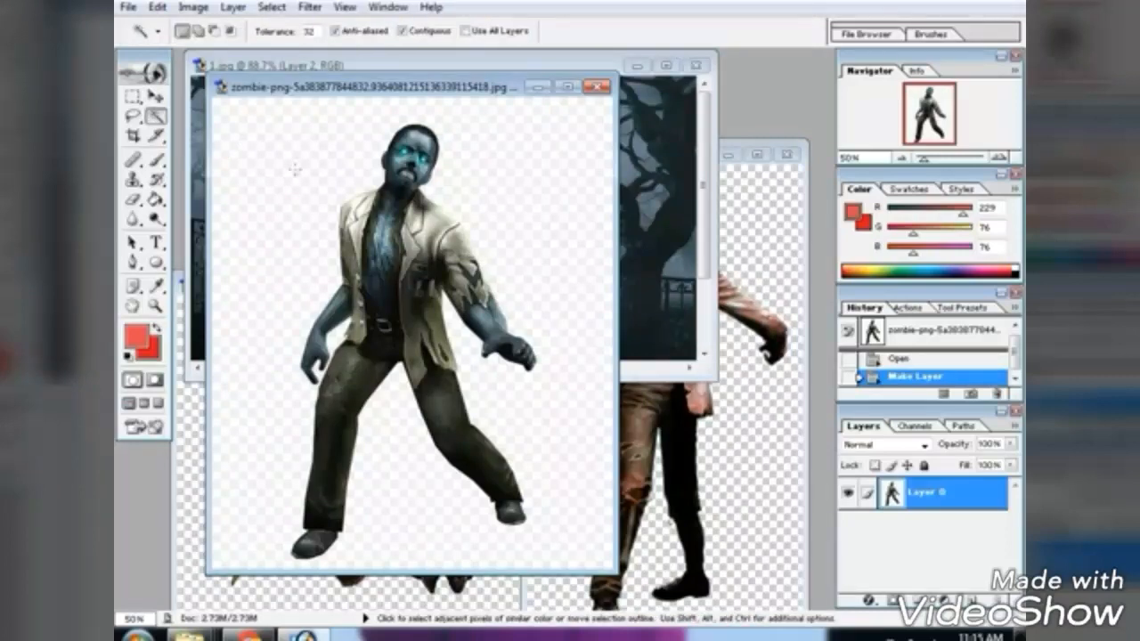
click(295, 171)
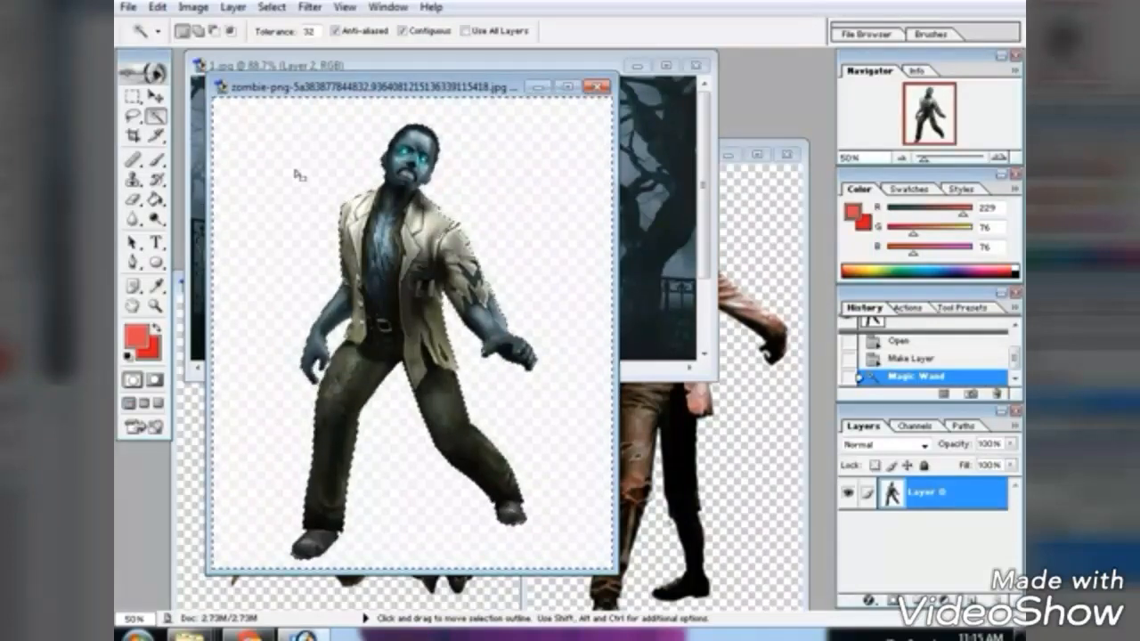
key(Delete)
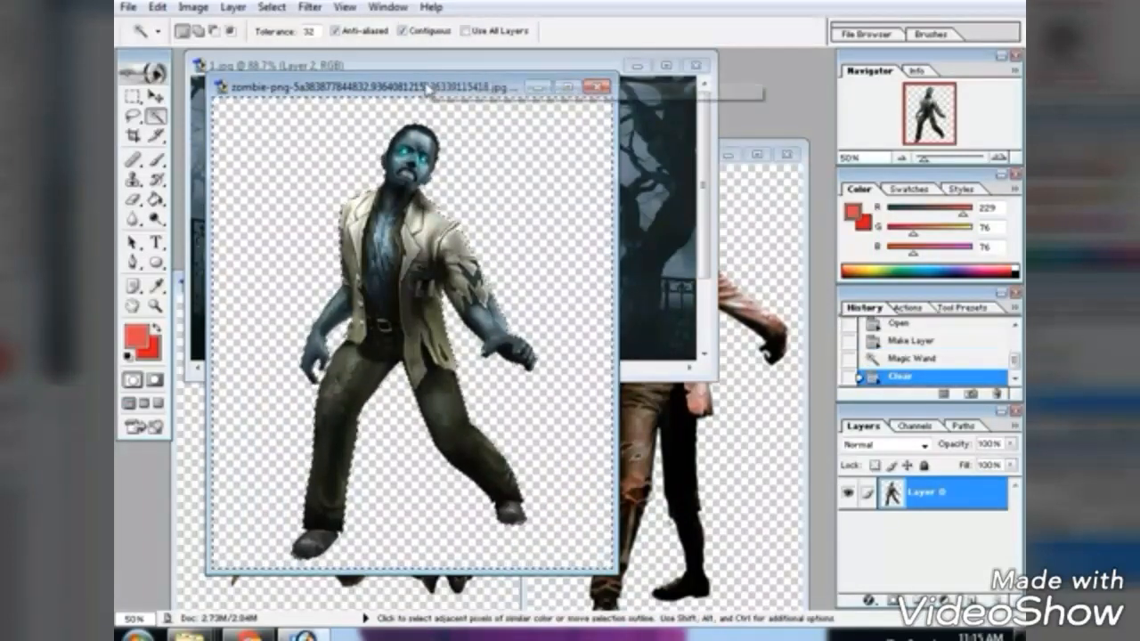
Copy the cut-out blue-skinned zombie into the 1.jpg scene as a new layer with the Move tool.
drag(424, 86, 543, 301)
click(156, 95)
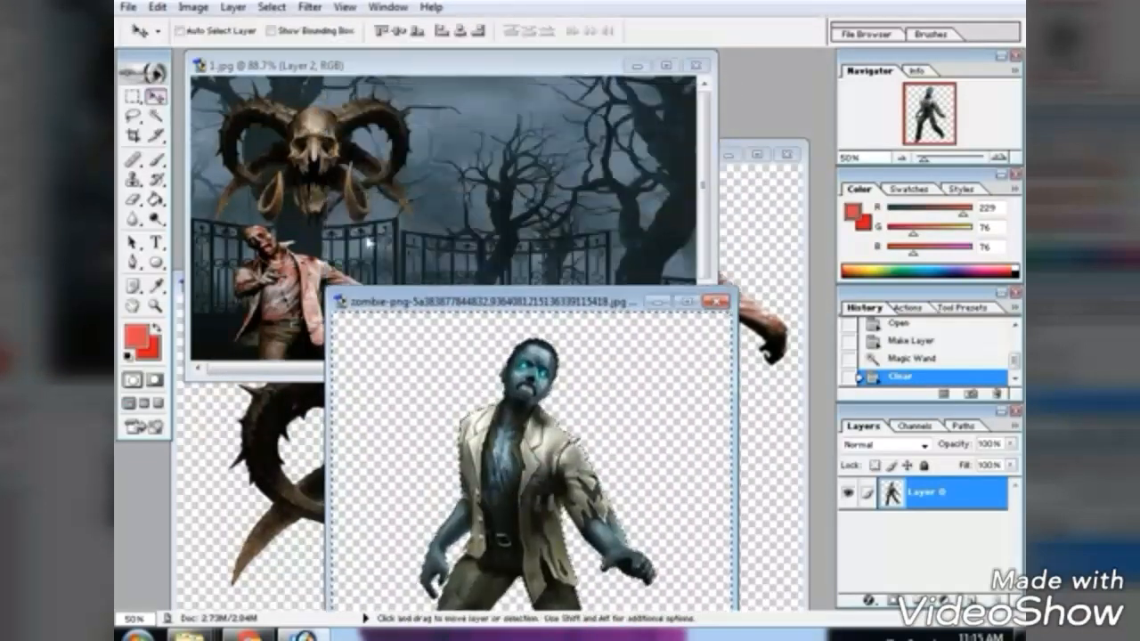
drag(525, 445, 557, 227)
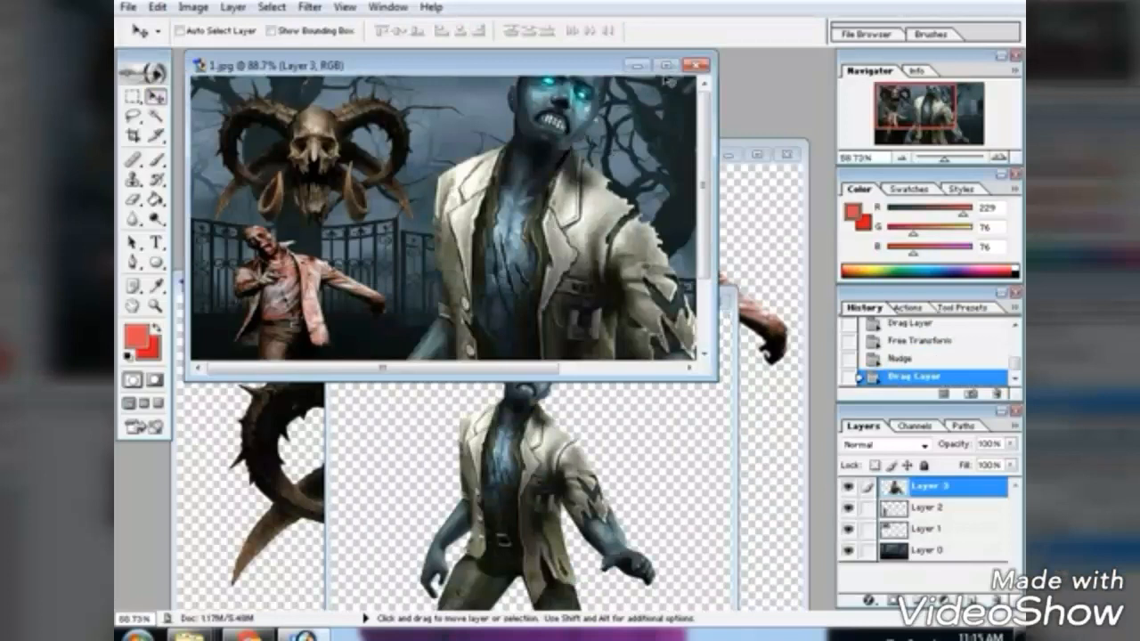
click(667, 66)
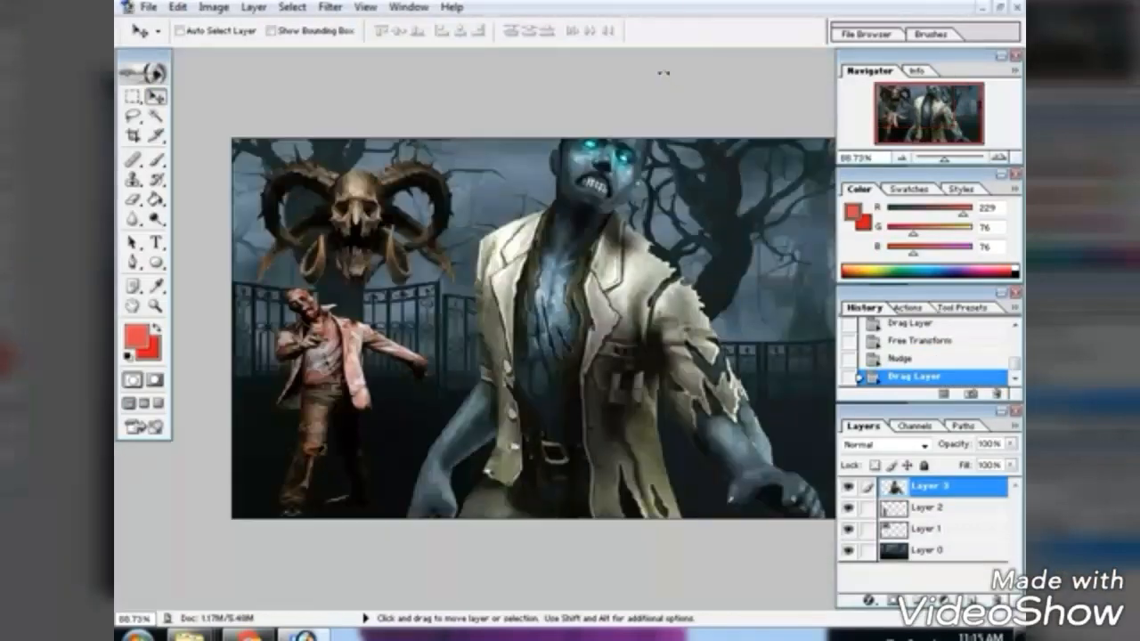
Scale the blue-skinned zombie down with Free Transform to about 41.7% width and 38.7% height so its full figure fits the scene.
key(ctrl+t)
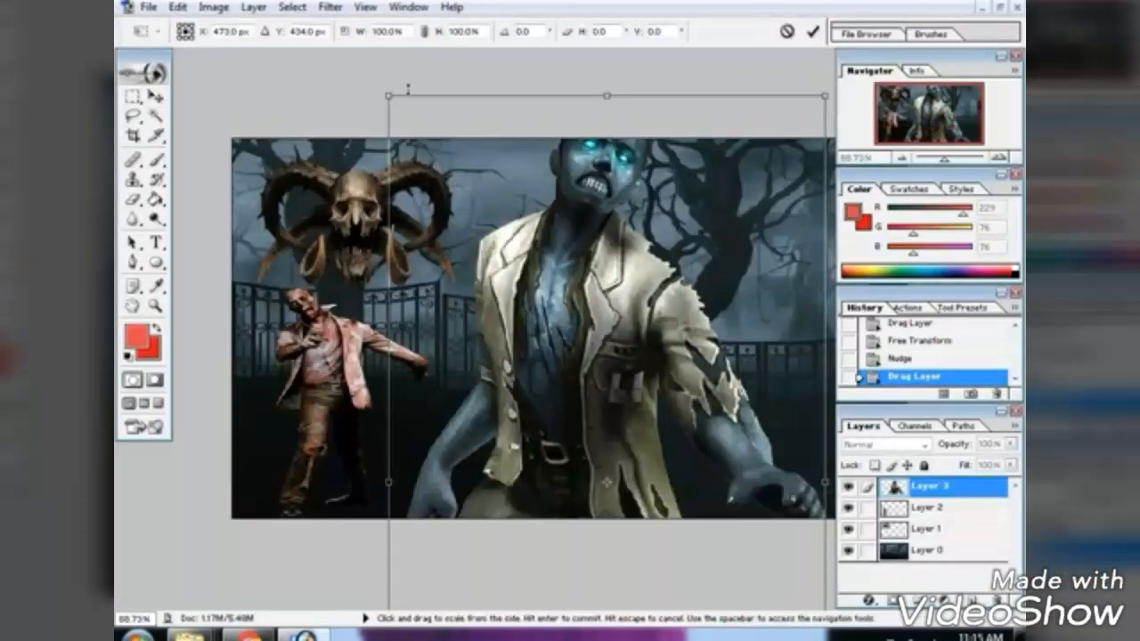
drag(390, 95, 568, 318)
drag(682, 412, 608, 152)
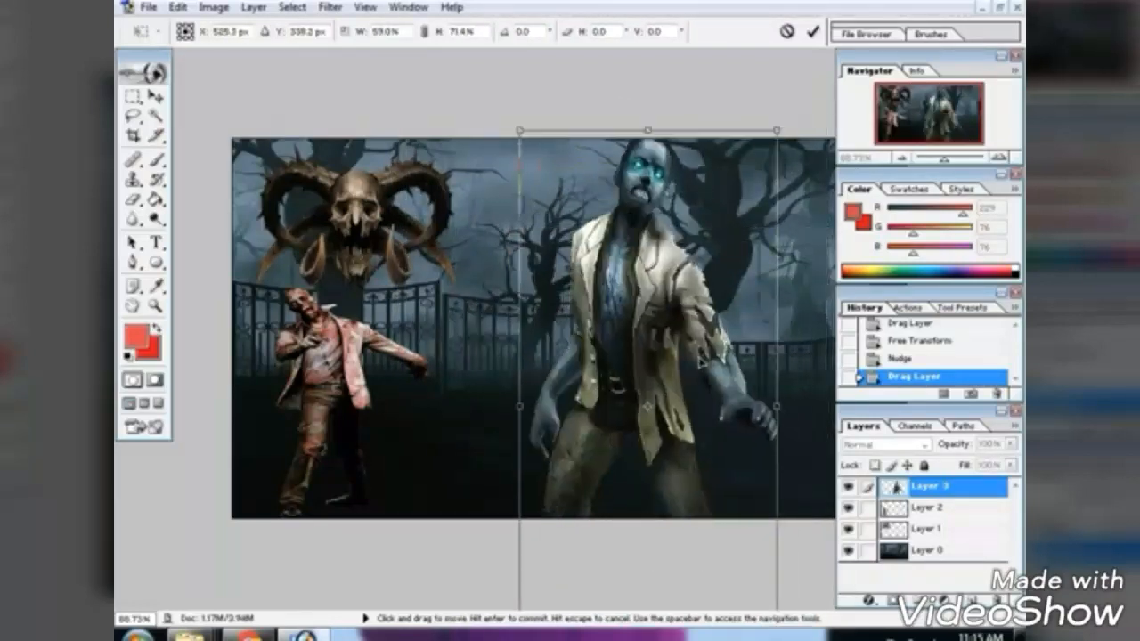
key(ctrl+minus)
drag(718, 576, 674, 454)
drag(674, 193, 658, 239)
Move the scaled blue-skinned zombie left and down beside the bloody-jacket zombie, with its feet near the scene's lower edge, and apply the transform.
key(Left)
key(Left)
key(Left)
key(Left)
key(Left)
key(Left)
key(Left)
key(Left)
key(Left)
key(Left)
key(Left)
key(Left)
key(Left)
key(Left)
key(Left)
key(Left)
key(Left)
key(Left)
key(Left)
key(Left)
key(Left)
key(Left)
key(Left)
key(Left)
key(Left)
key(Left)
key(Left)
key(Left)
key(Left)
key(Left)
key(Left)
key(Left)
key(Left)
key(Left)
key(Left)
key(Left)
key(Left)
key(Left)
key(Left)
key(Left)
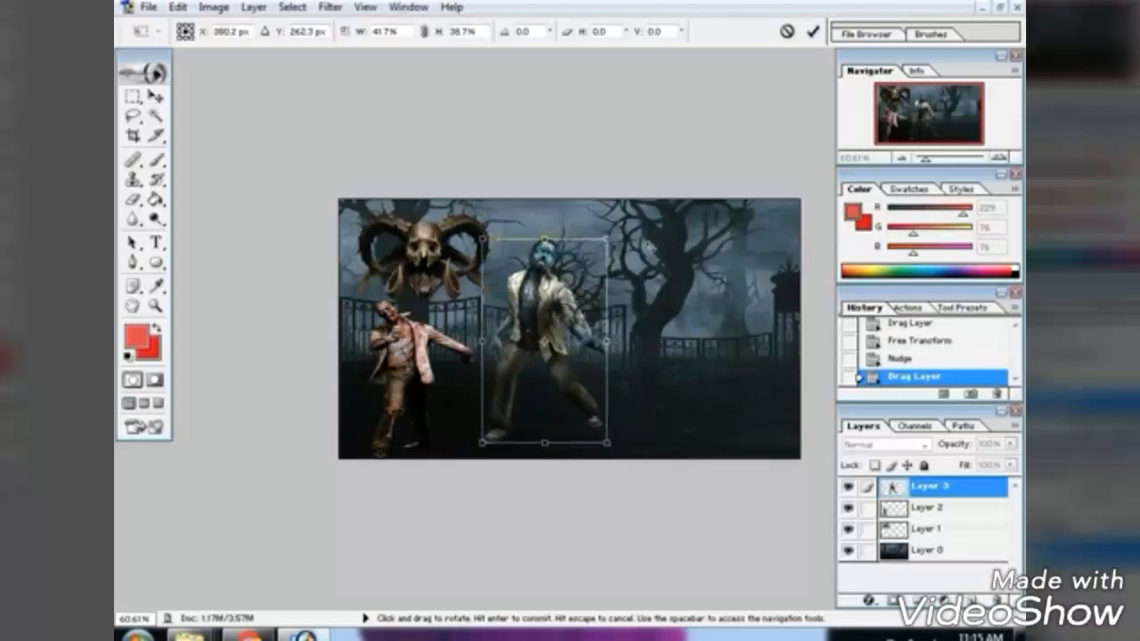
key(Down)
key(Down)
key(Down)
key(Down)
key(Down)
key(Down)
key(Down)
key(Down)
key(Down)
key(Down)
key(Down)
key(Down)
key(Down)
key(Down)
key(Down)
key(Down)
key(Down)
key(Down)
key(Down)
key(Down)
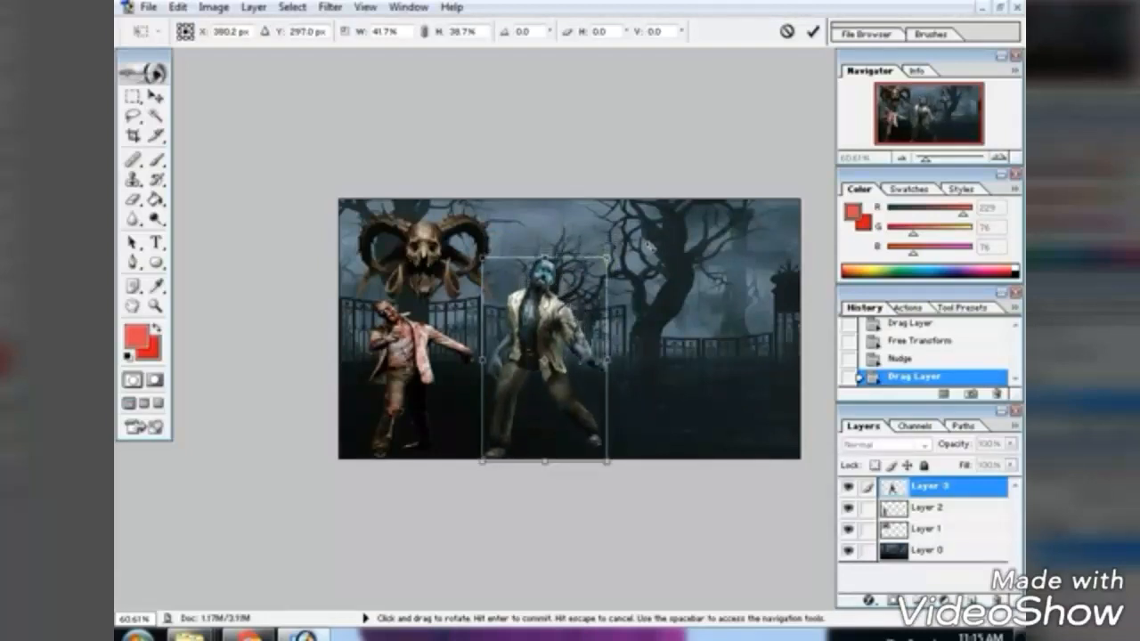
key(Return)
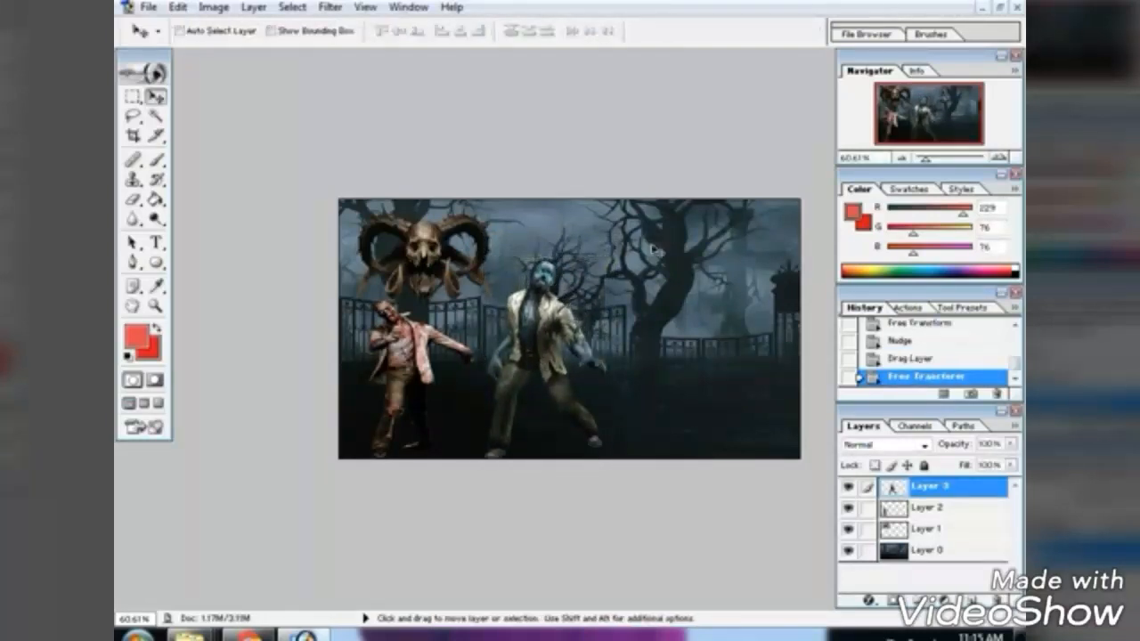
Open the zombie_PNG22 image and copy the screaming zombie into the 1.jpg scene as a new layer.
key(ctrl+o)
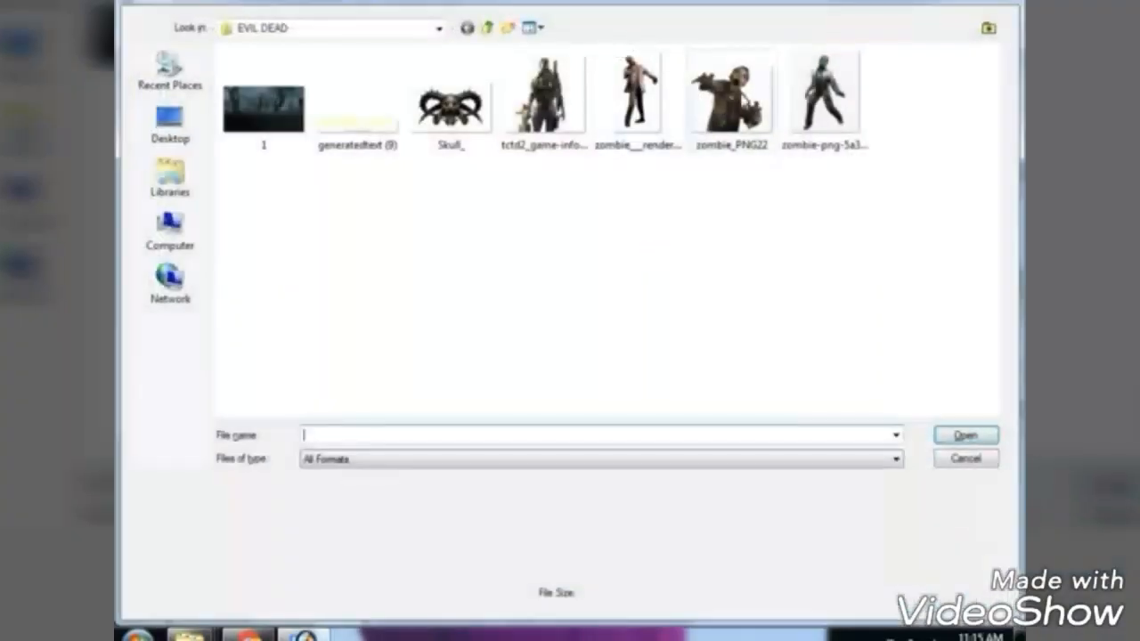
double_click(744, 99)
drag(585, 102, 576, 432)
drag(522, 539, 590, 294)
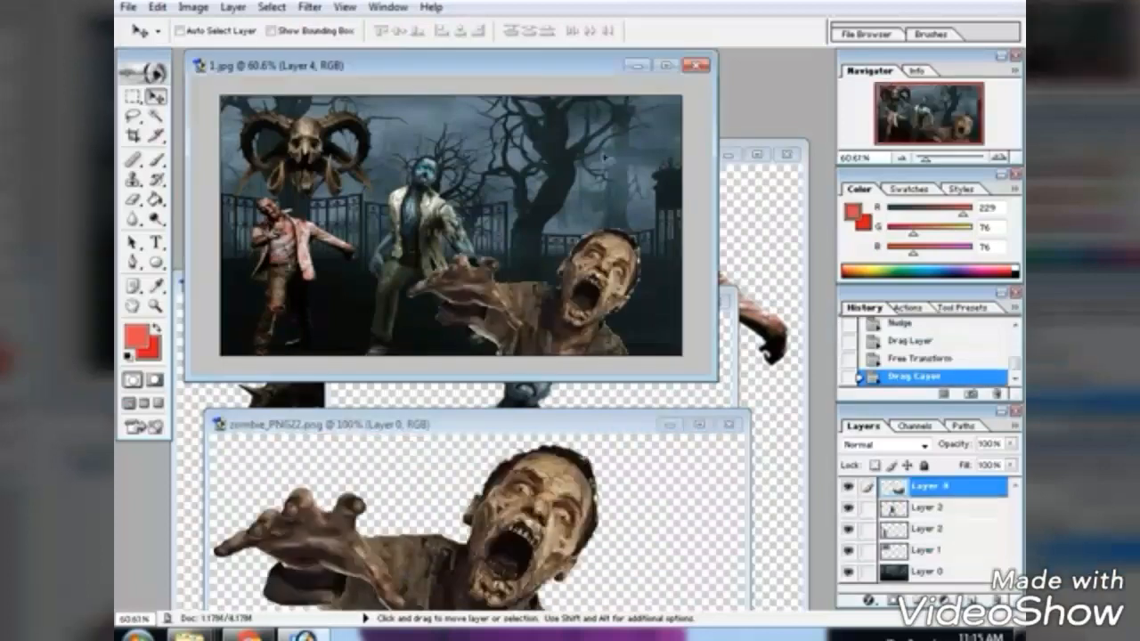
click(668, 64)
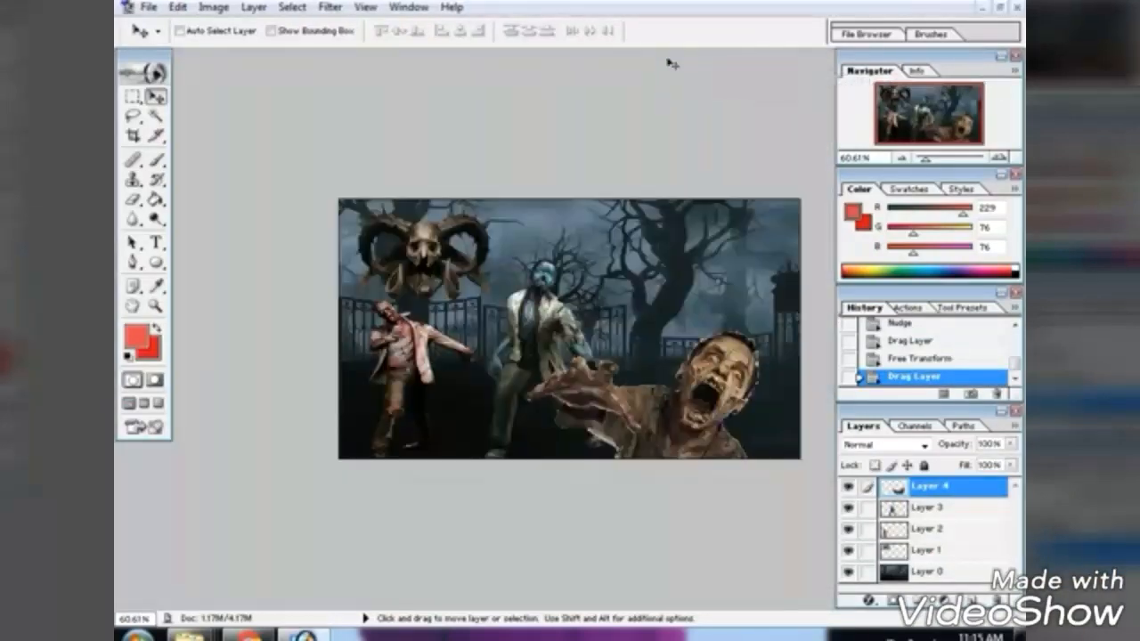
Scale the screaming zombie to about 60.2% width and 72.8% height, with its base on the scene's lower edge.
key(ctrl+t)
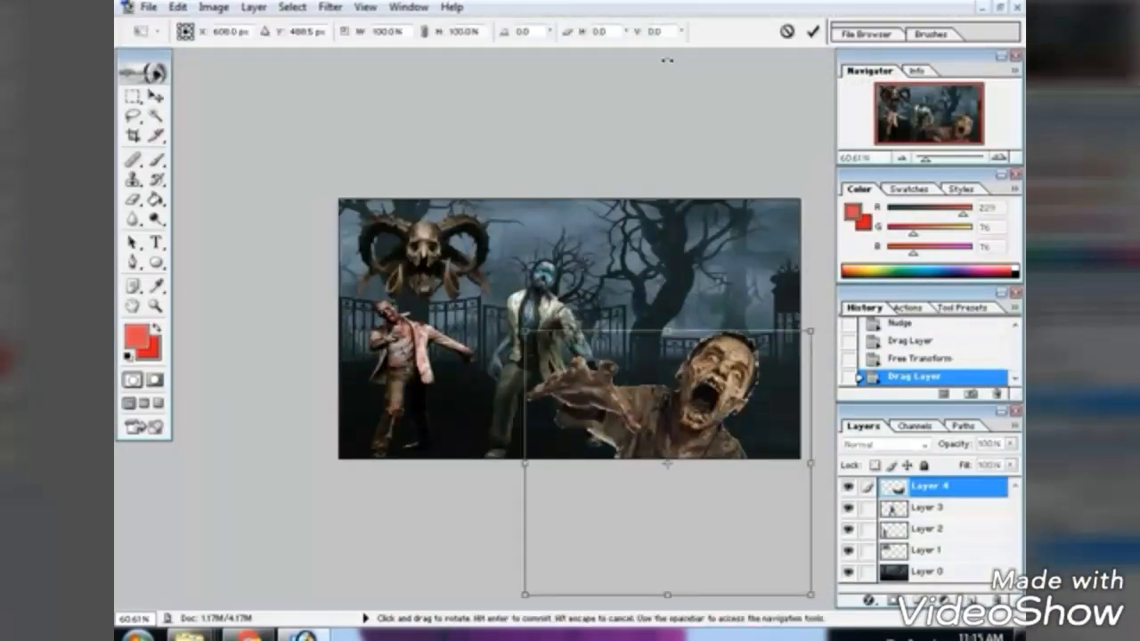
drag(804, 590, 749, 458)
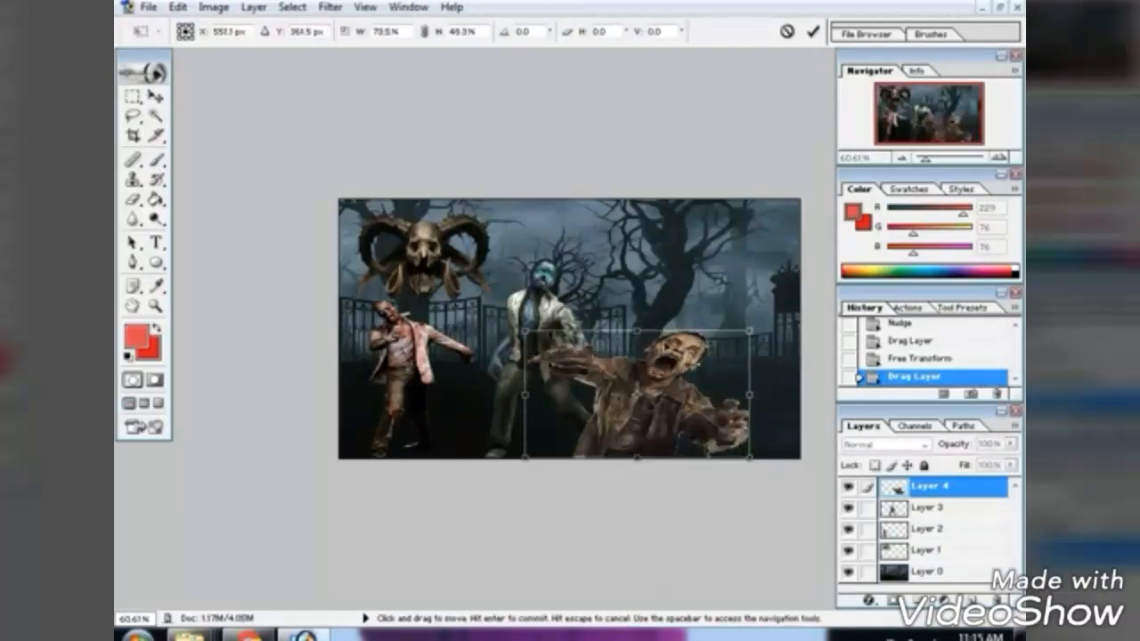
drag(637, 331, 635, 265)
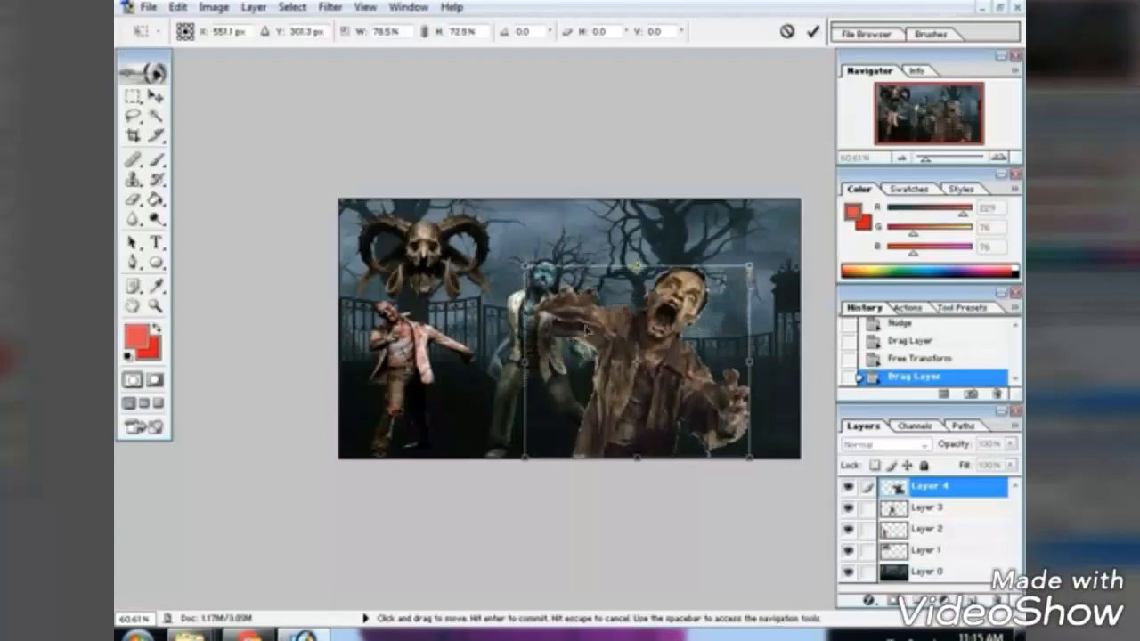
drag(525, 363, 578, 377)
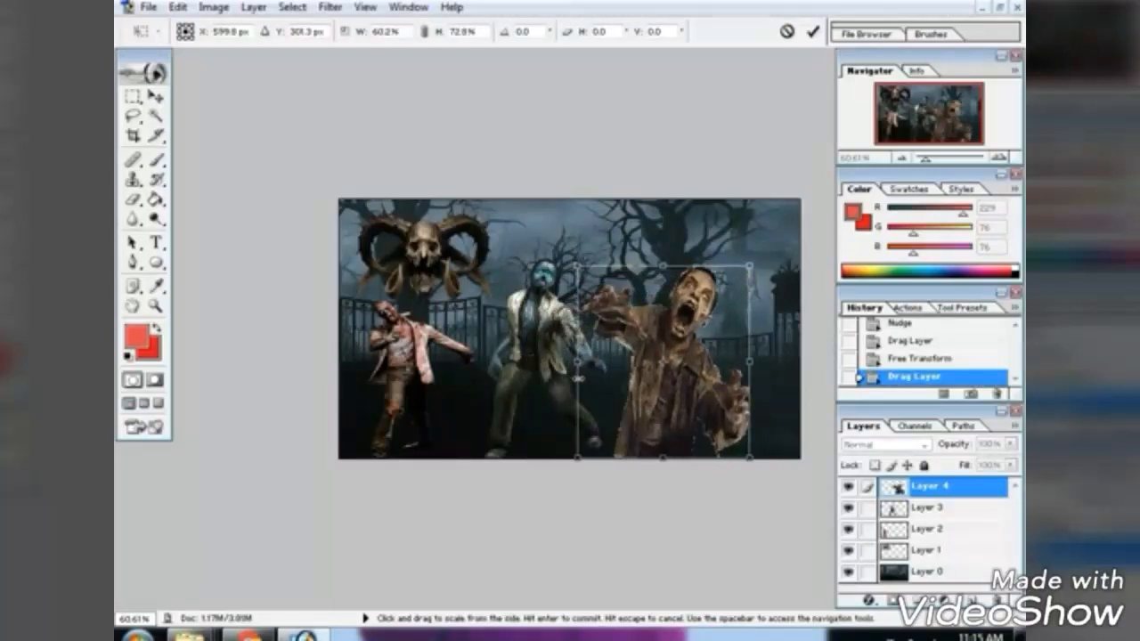
key(Return)
Nudge the blue-skinned zombie's layer slightly left toward the bloody-jacket zombie.
click(951, 515)
key(Left)
key(Left)
key(Down)
key(Left)
key(Left)
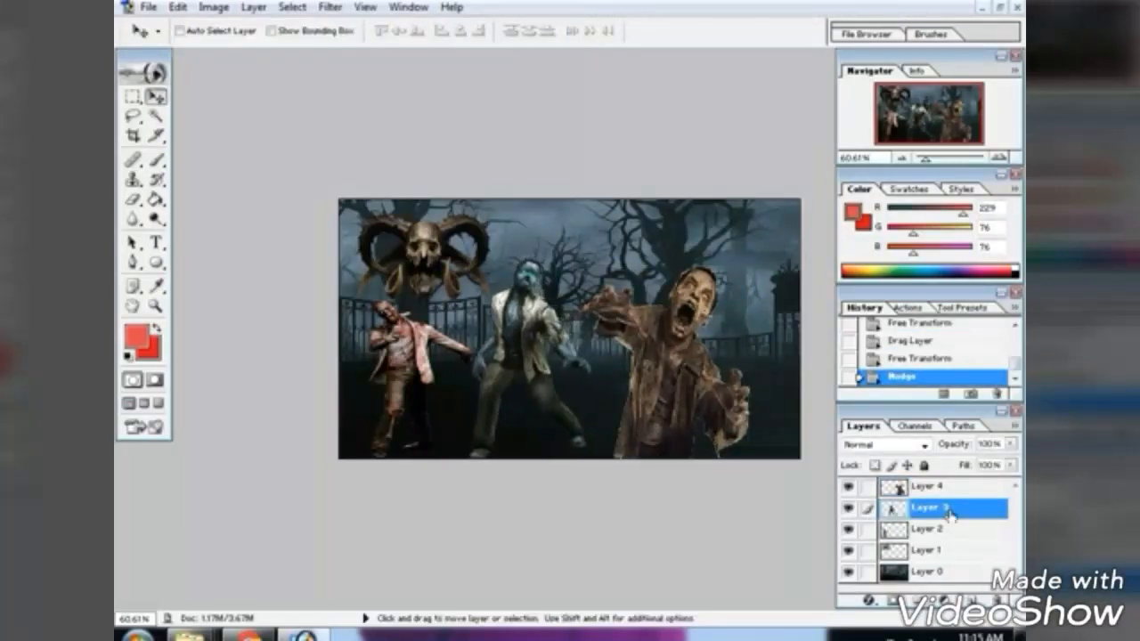
Nudge the screaming zombie's layer left until its outstretched hand overlaps the blue-skinned zombie's arm.
click(952, 494)
key(Left)
key(Left)
key(Left)
key(Left)
key(Left)
key(Left)
key(Left)
key(Left)
key(Left)
key(Left)
key(Left)
key(Left)
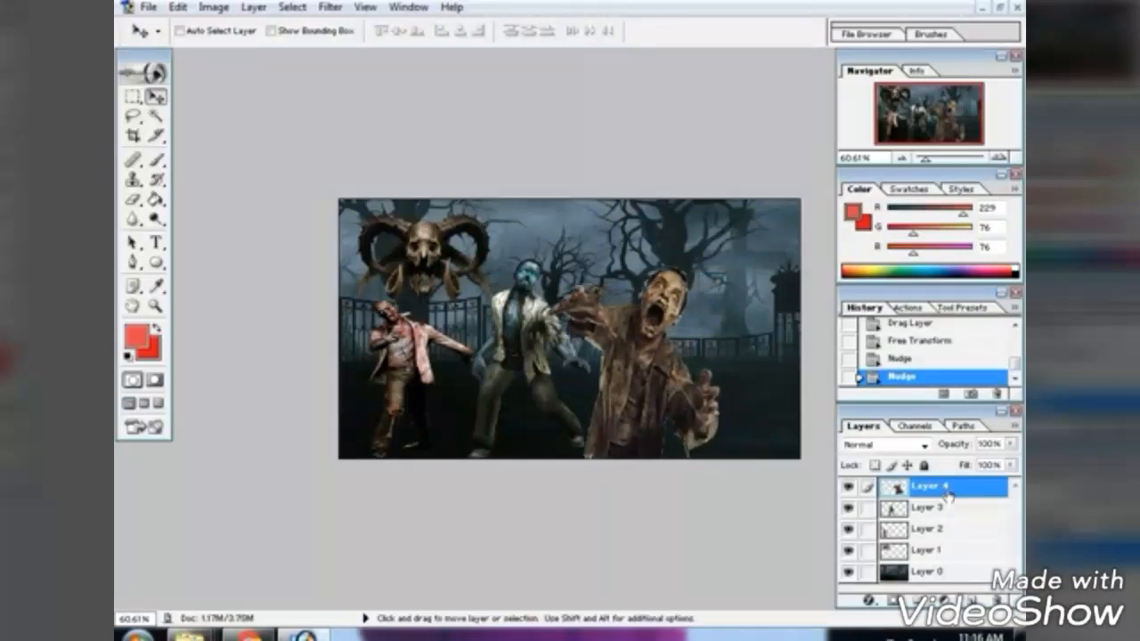
Stretch the screaming zombie to about 103.7% height and make it slightly wider with Free Transform.
key(ctrl+t)
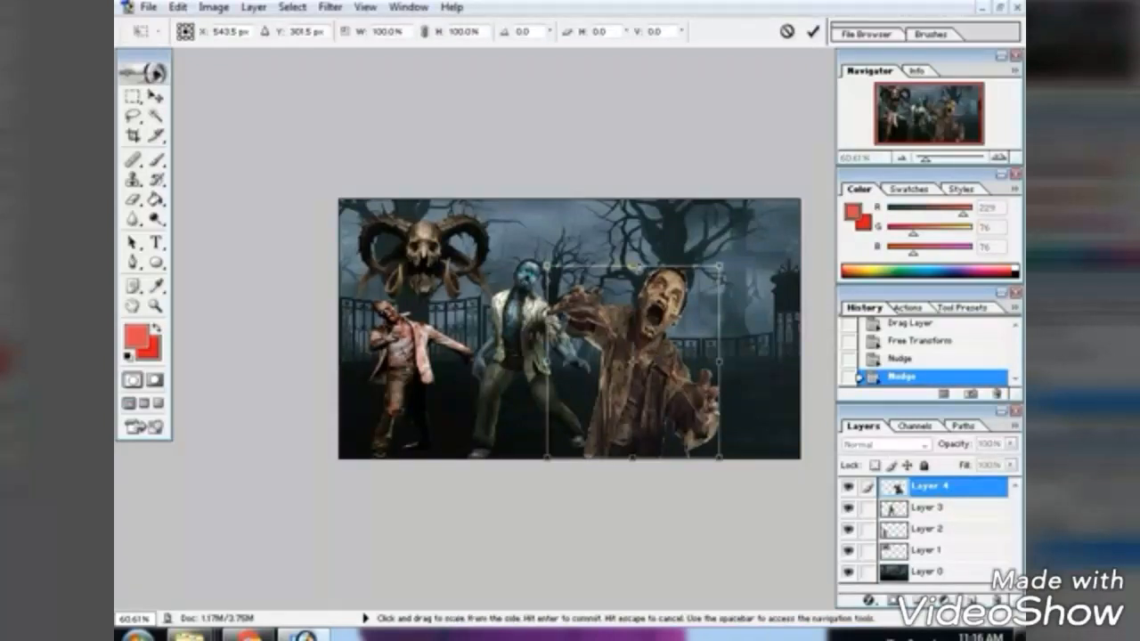
drag(631, 264, 631, 259)
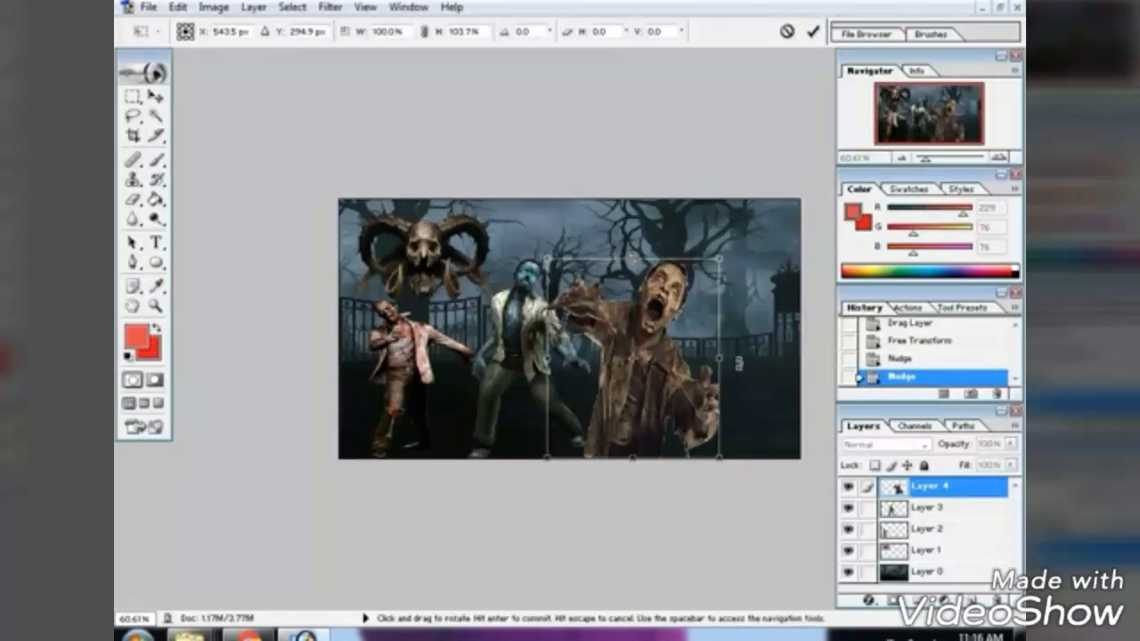
drag(725, 360, 732, 360)
key(Return)
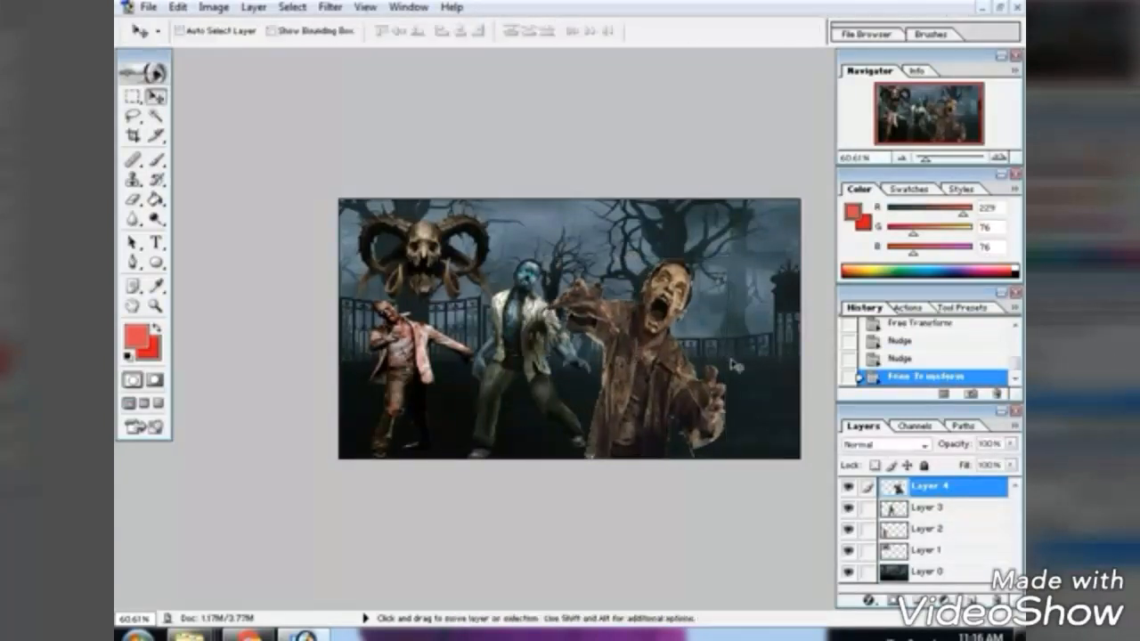
Open the tctd2_game-info_specializations_demolitionist image and copy the armed woman into the 1.jpg scene as a new layer.
key(ctrl+o)
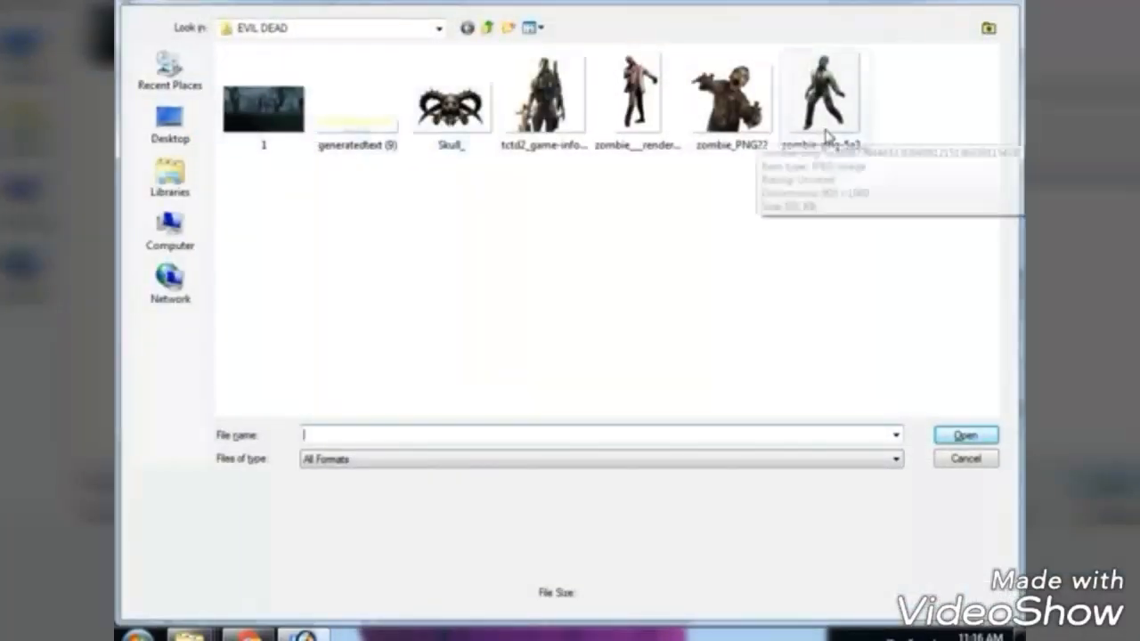
double_click(544, 98)
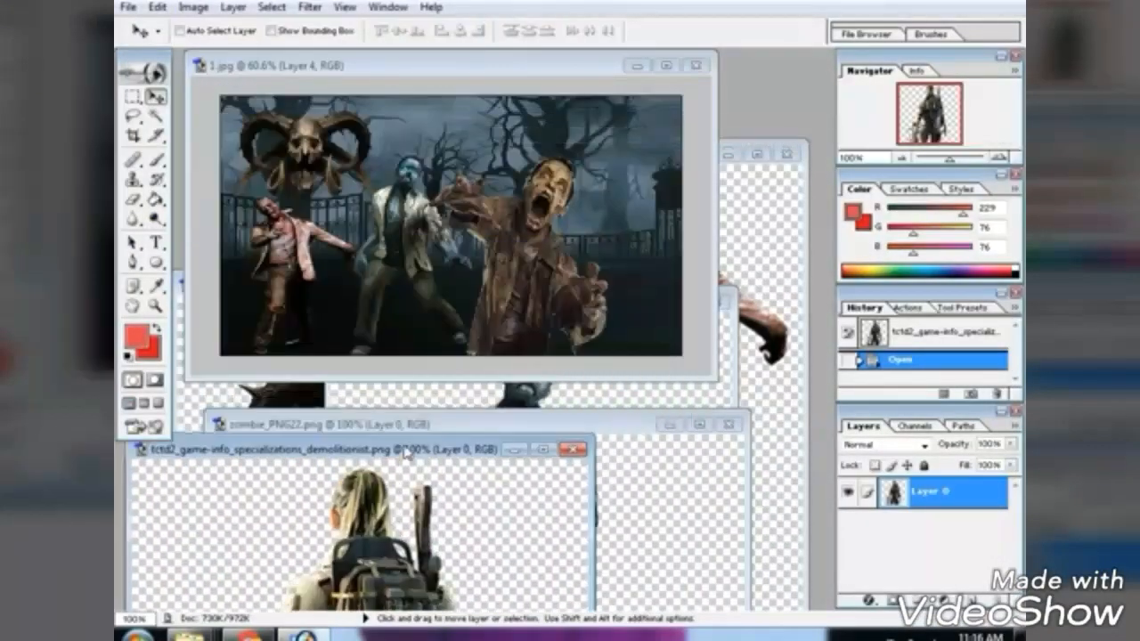
drag(361, 558, 625, 237)
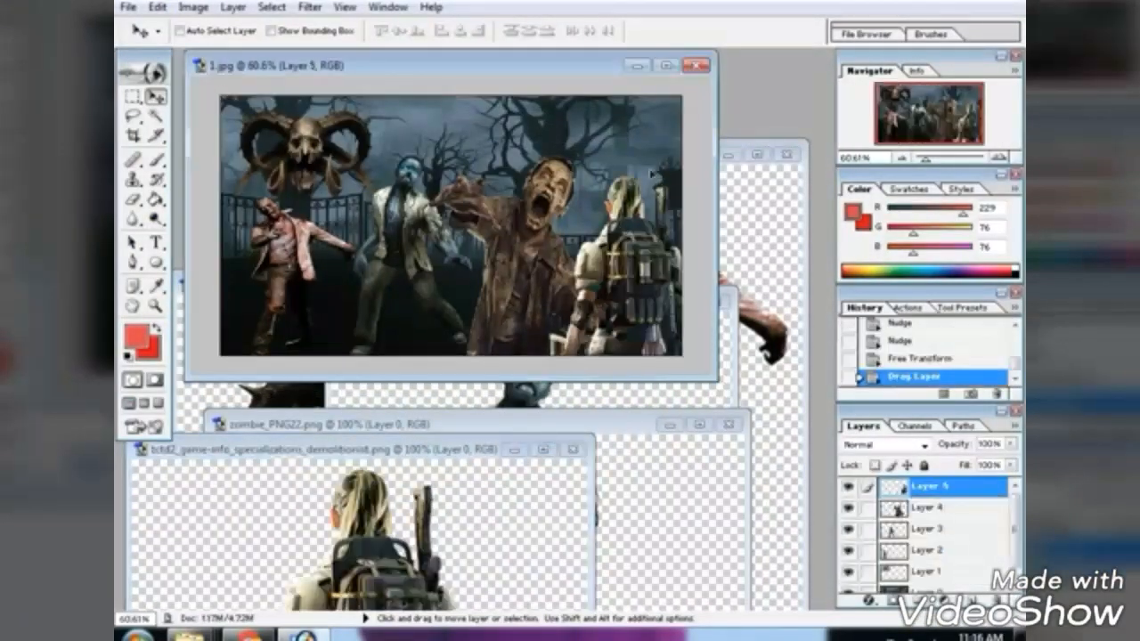
click(667, 65)
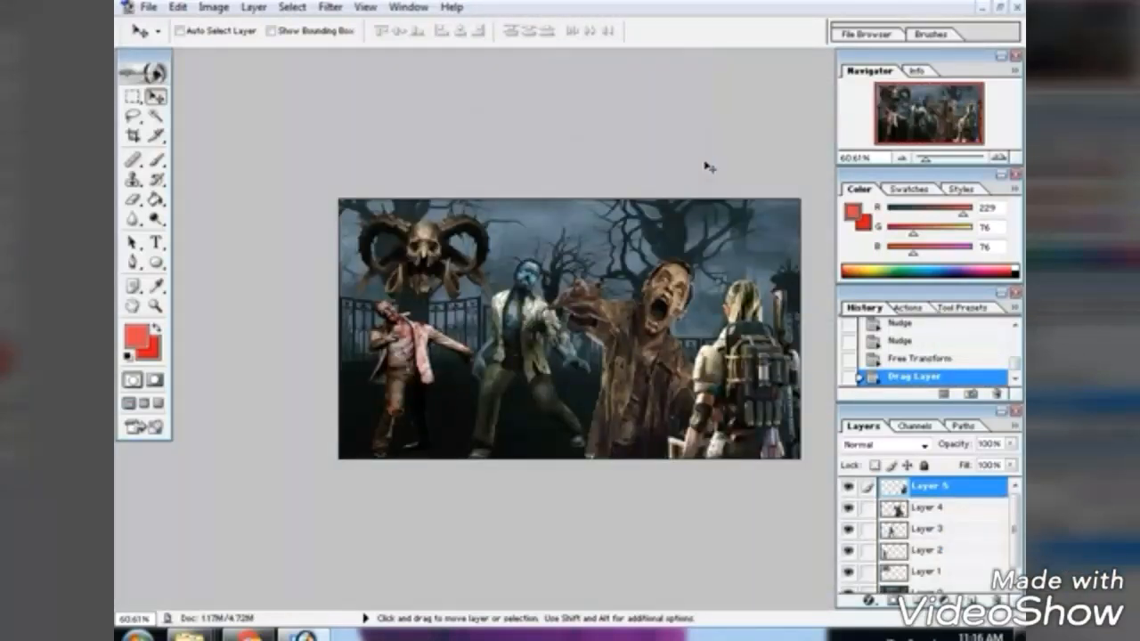
Scale the armed woman to about 57.3% width and 64.3% height and fit her into the scene's lower-right corner.
key(ctrl+t)
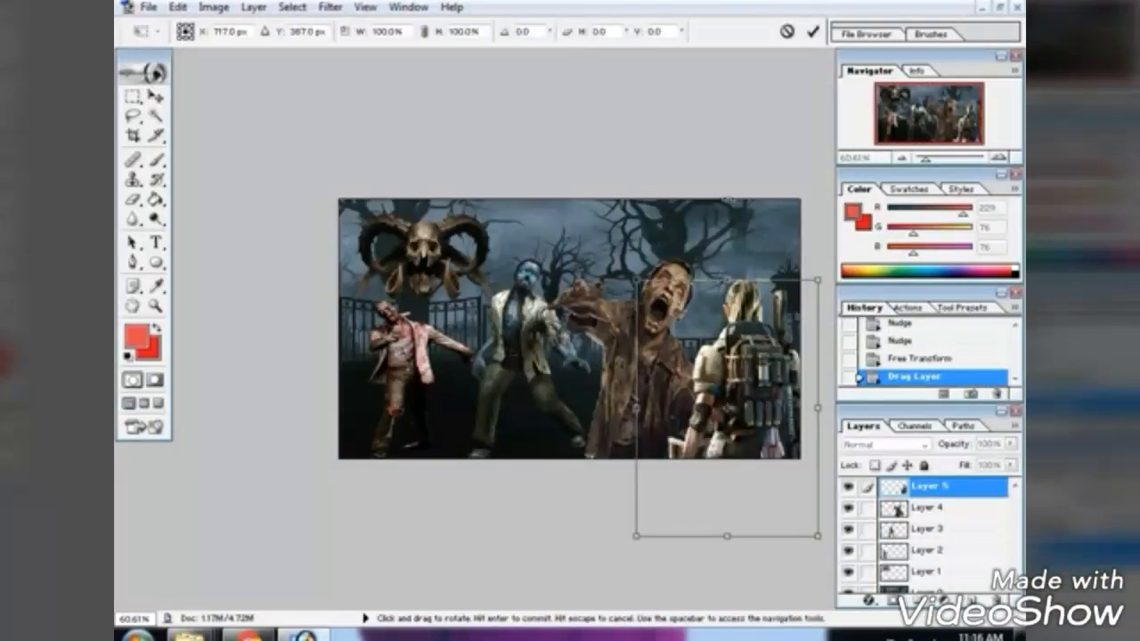
drag(752, 378, 735, 304)
drag(619, 468, 657, 456)
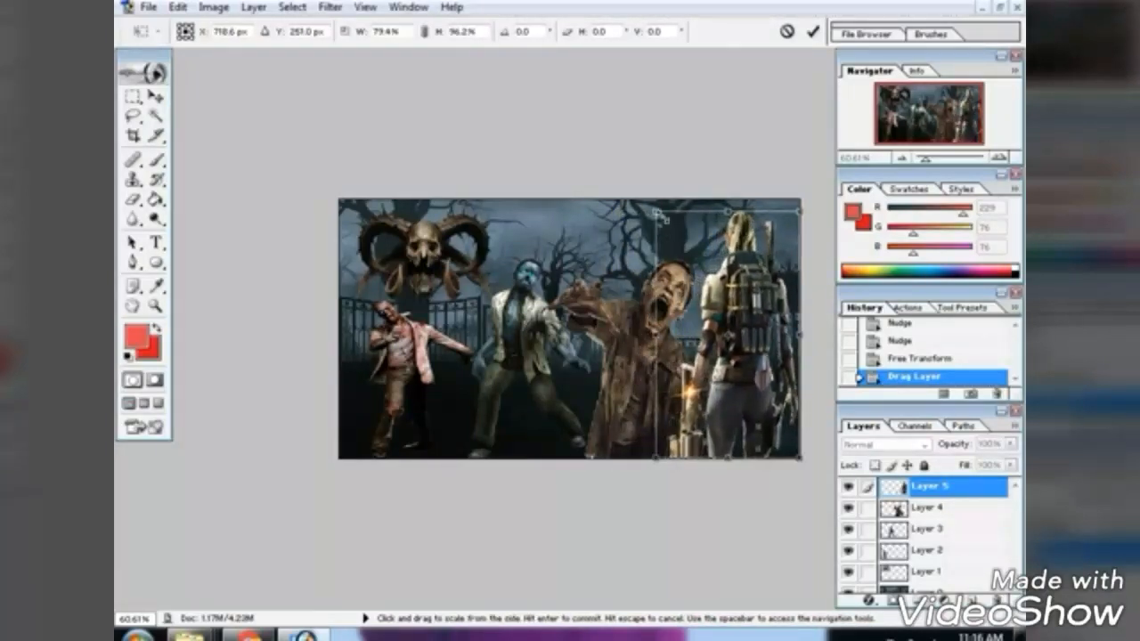
drag(656, 213, 699, 289)
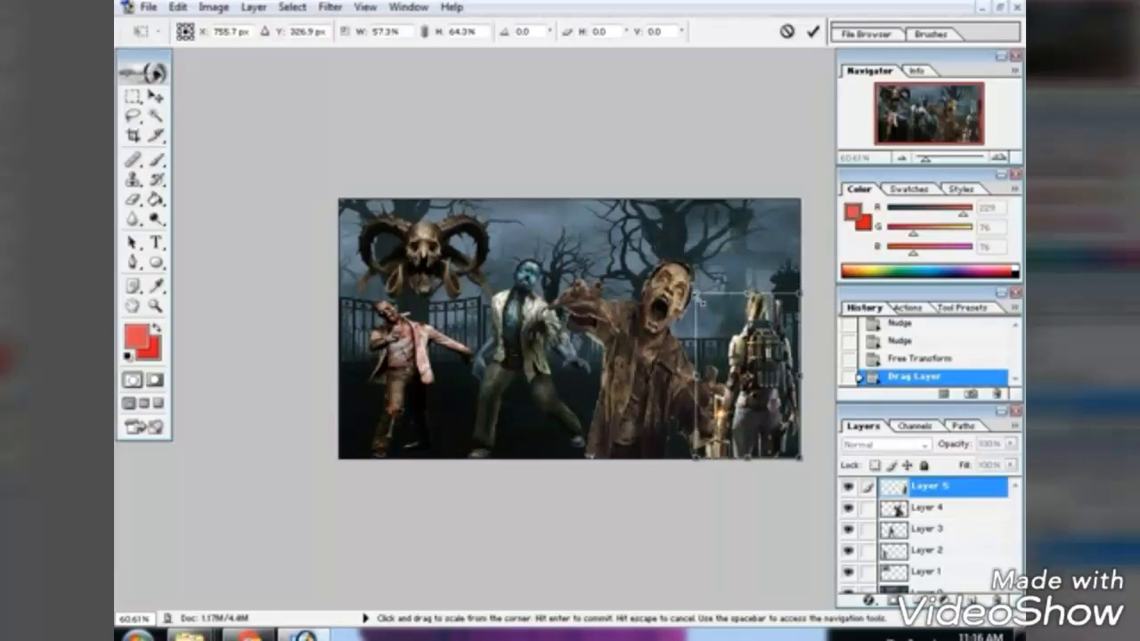
key(Return)
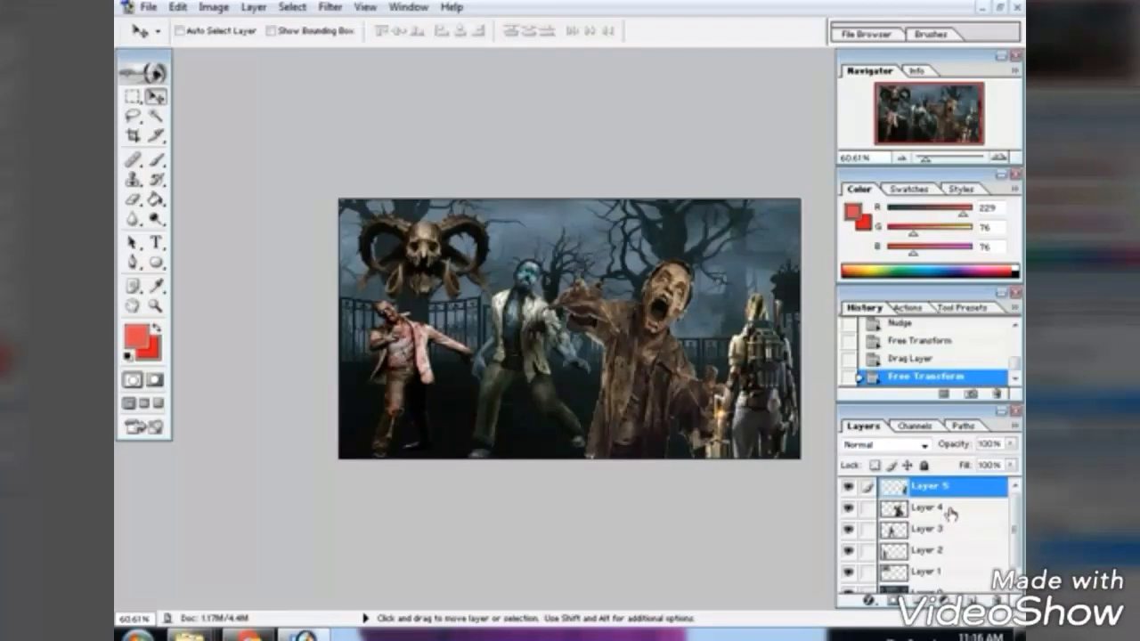
Shrink the screaming zombie's layer to about 88% width and 83% height, and nudge it slightly right toward the armed woman.
click(951, 511)
key(ctrl+t)
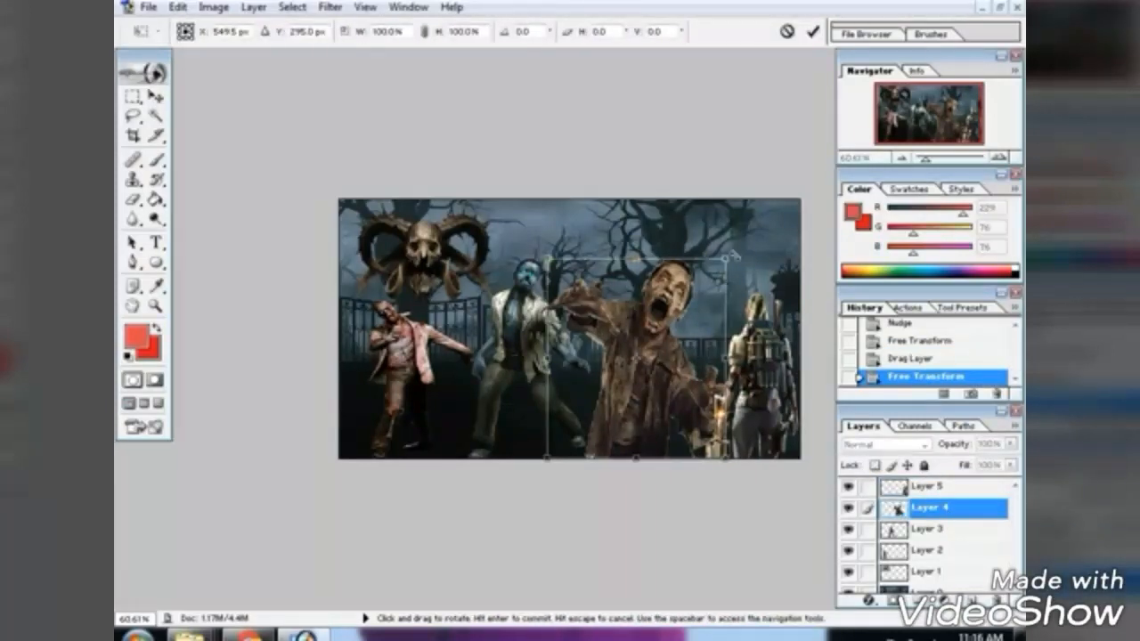
drag(725, 259, 706, 289)
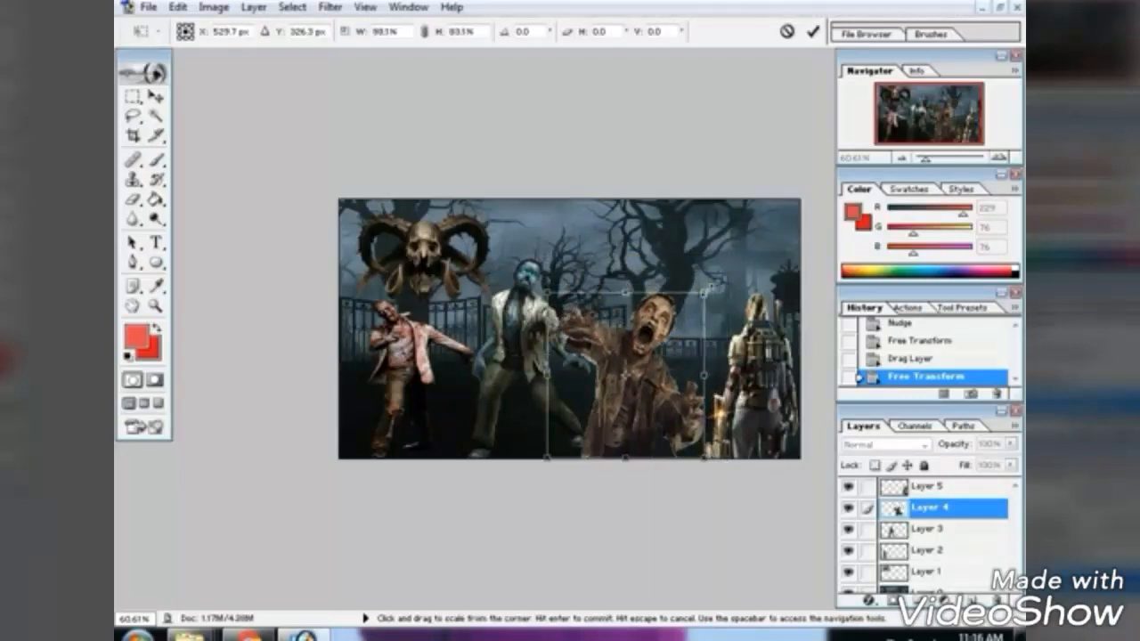
key(Return)
key(Right)
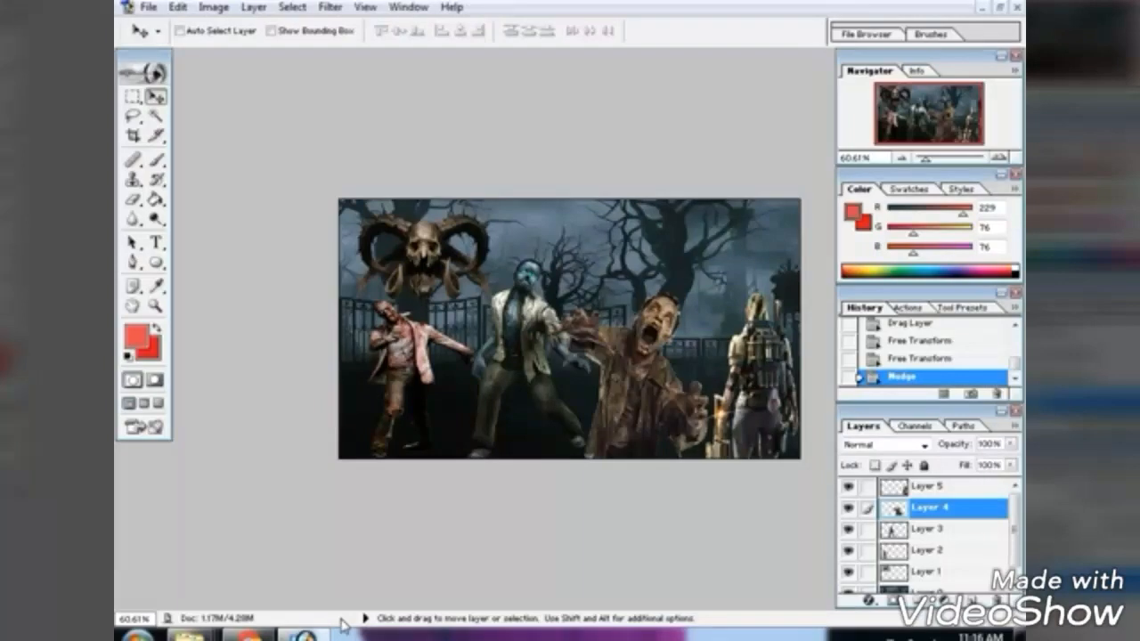
Open the generatedtext (9) title image, outline the "Generated by Font-Generator.com" credit with the Lasso and delete it.
key(ctrl+o)
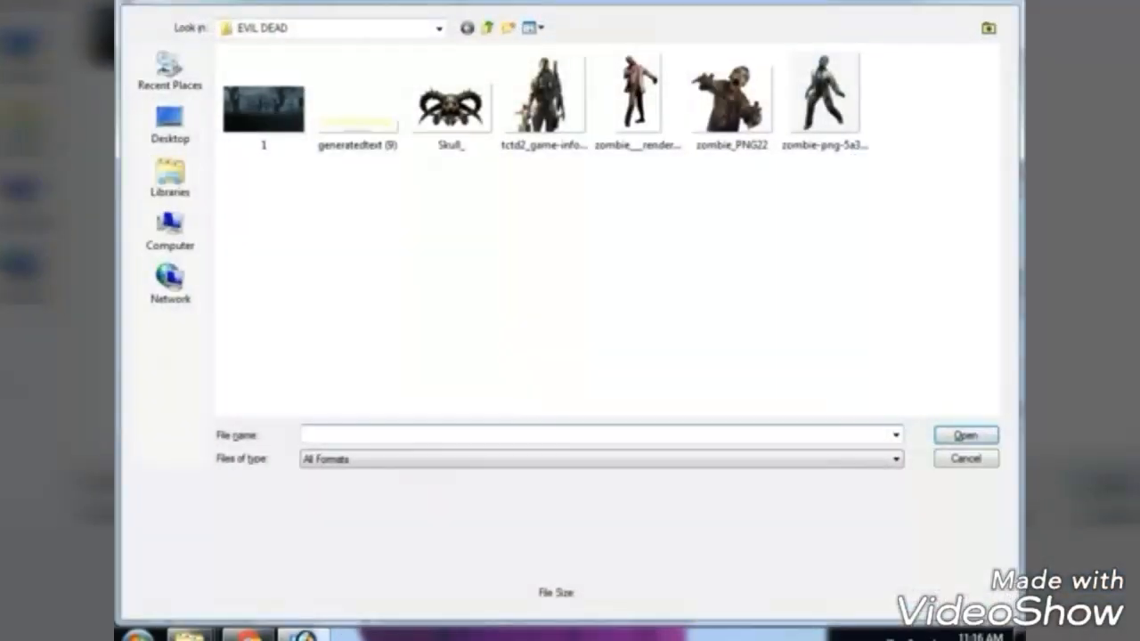
double_click(352, 121)
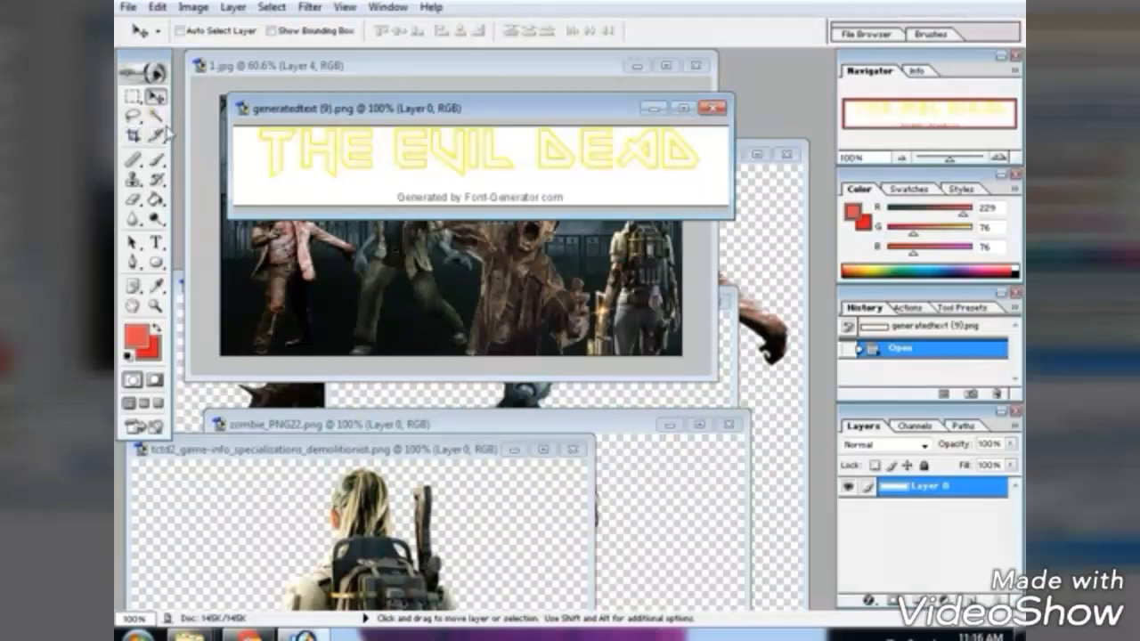
key(l)
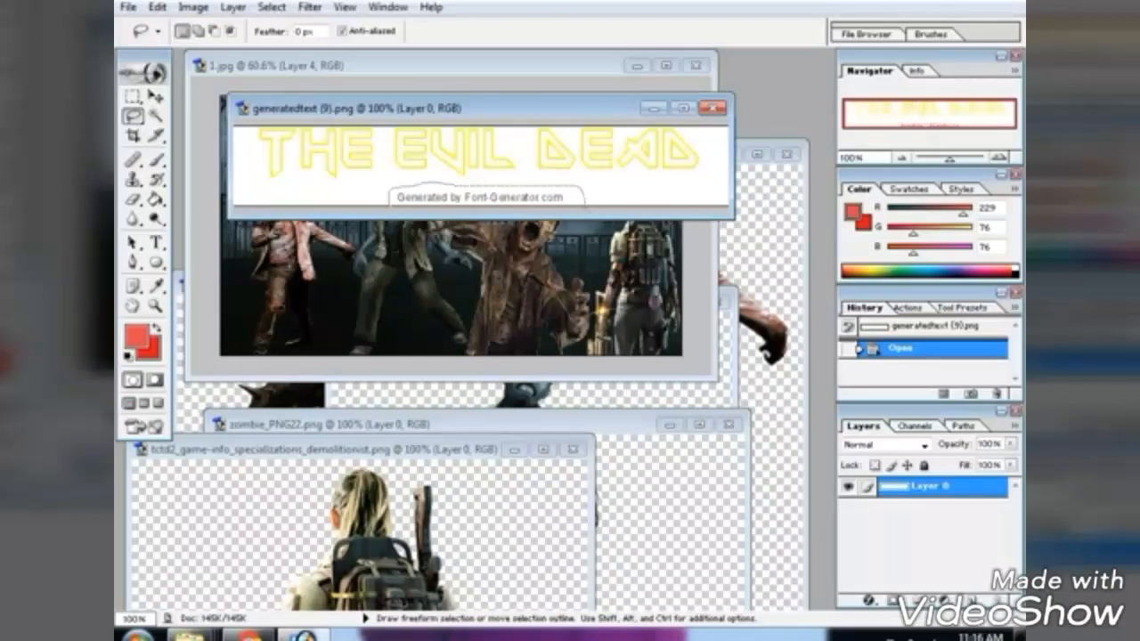
drag(584, 203, 585, 211)
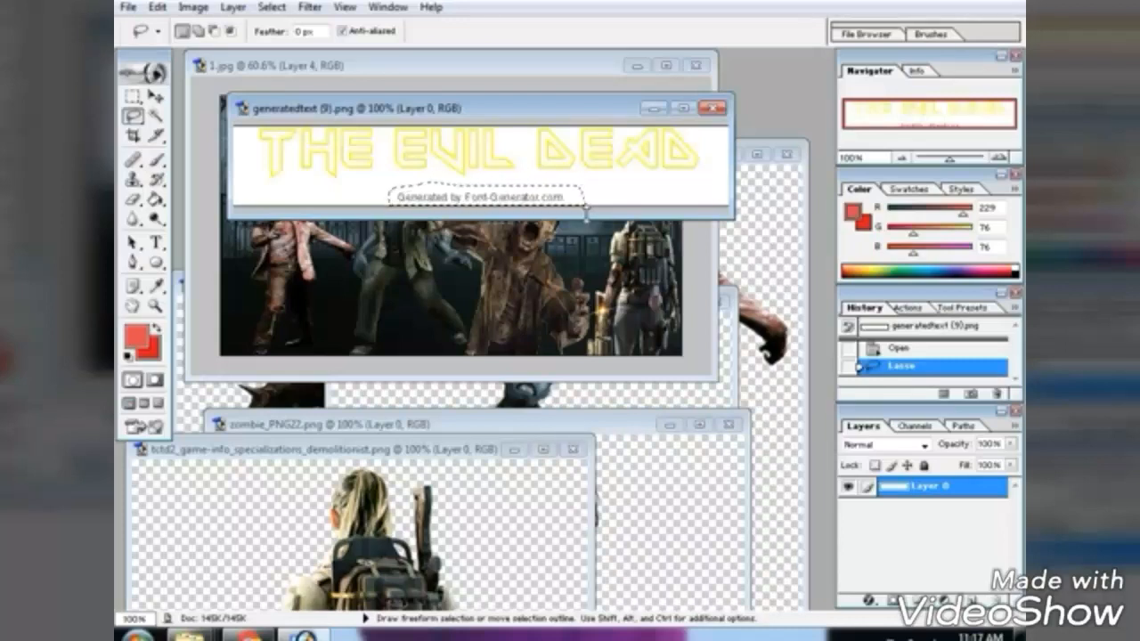
key(Delete)
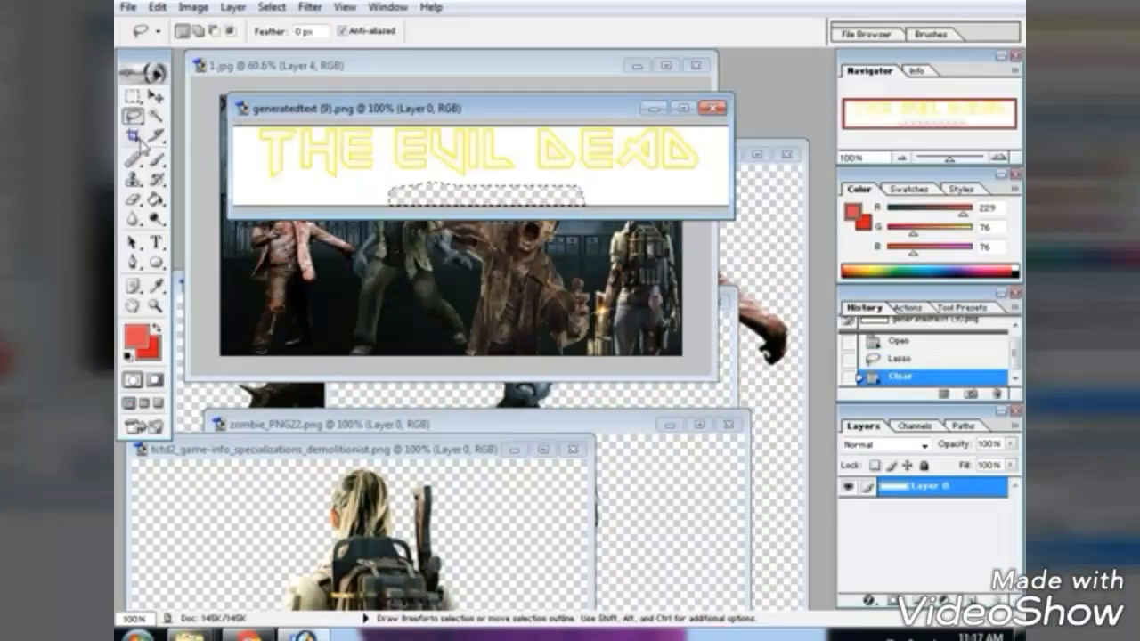
Select the white background around the THE EVIL DEAD lettering with the Magic Wand at tolerance 32 and delete it.
click(155, 116)
click(360, 199)
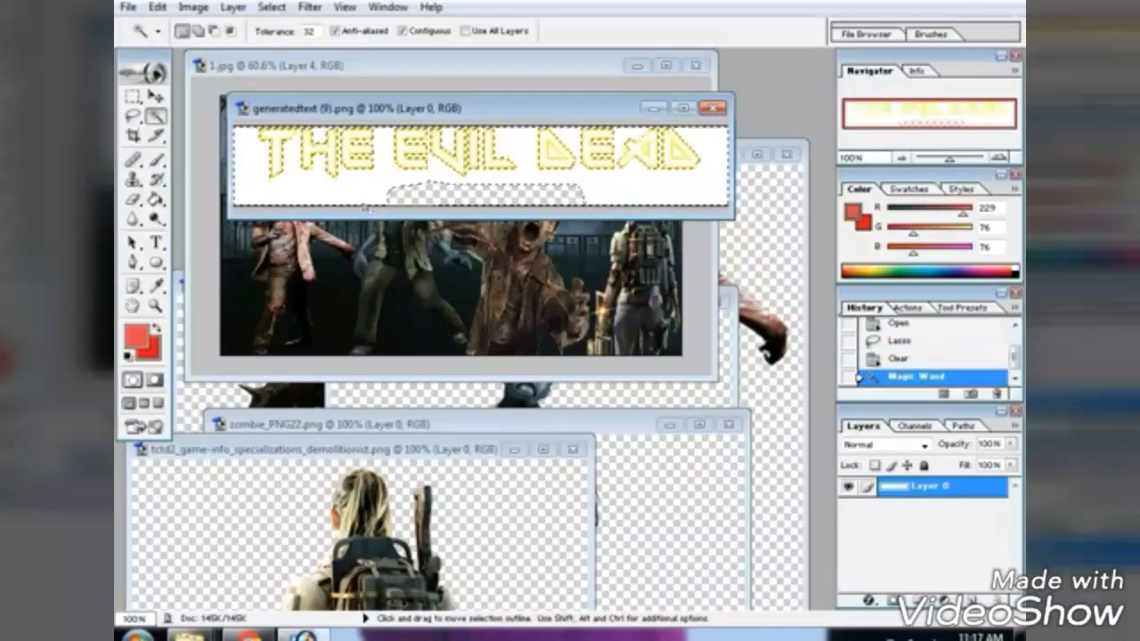
key(Delete)
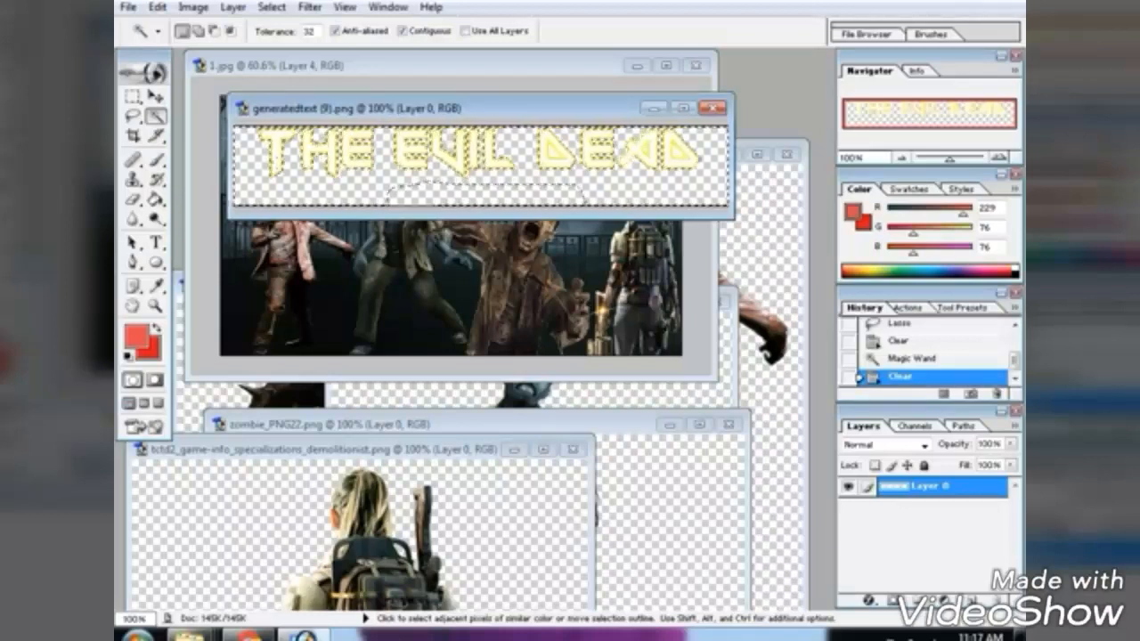
Magic Wand the white fill inside the letters of THE EVIL and delete it, keeping only the yellow outlines.
click(276, 164)
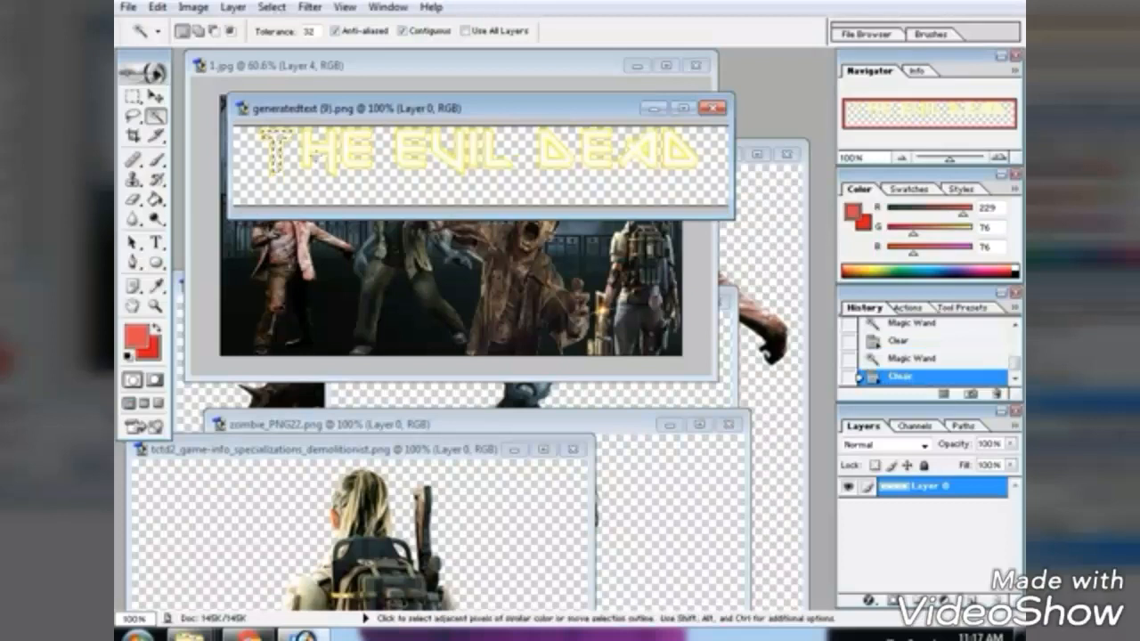
key(Delete)
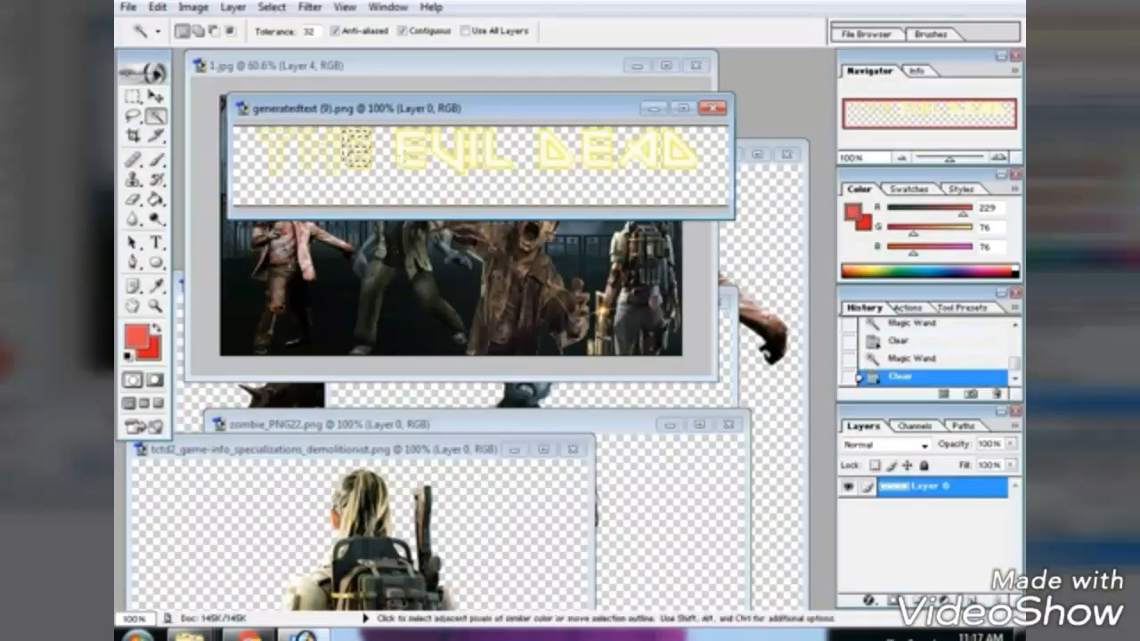
click(403, 153)
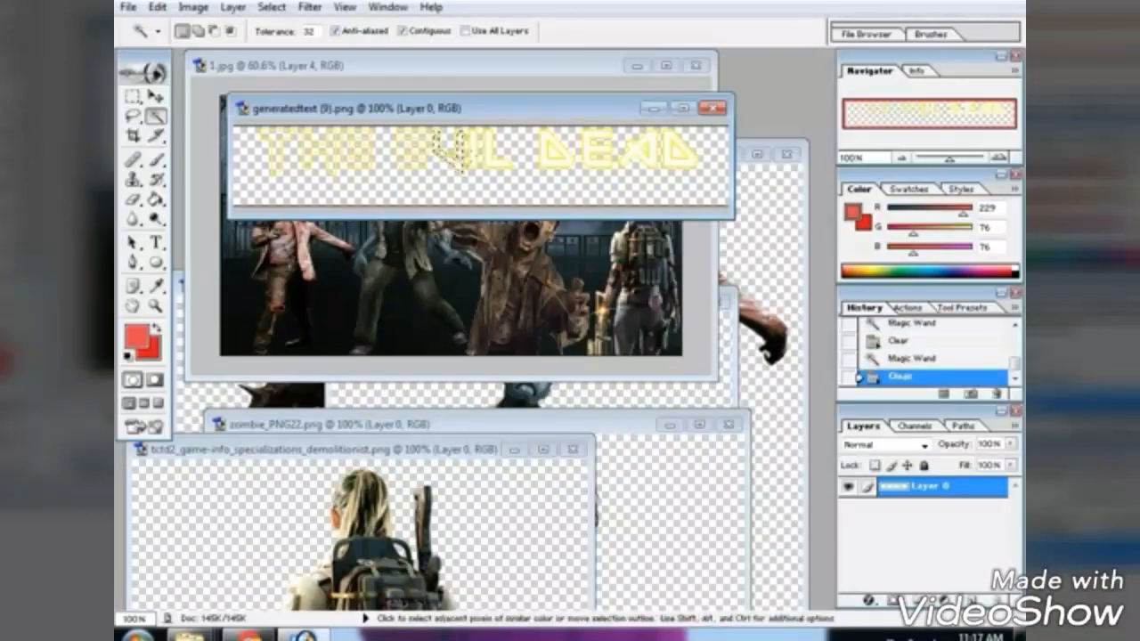
click(472, 159)
key(Delete)
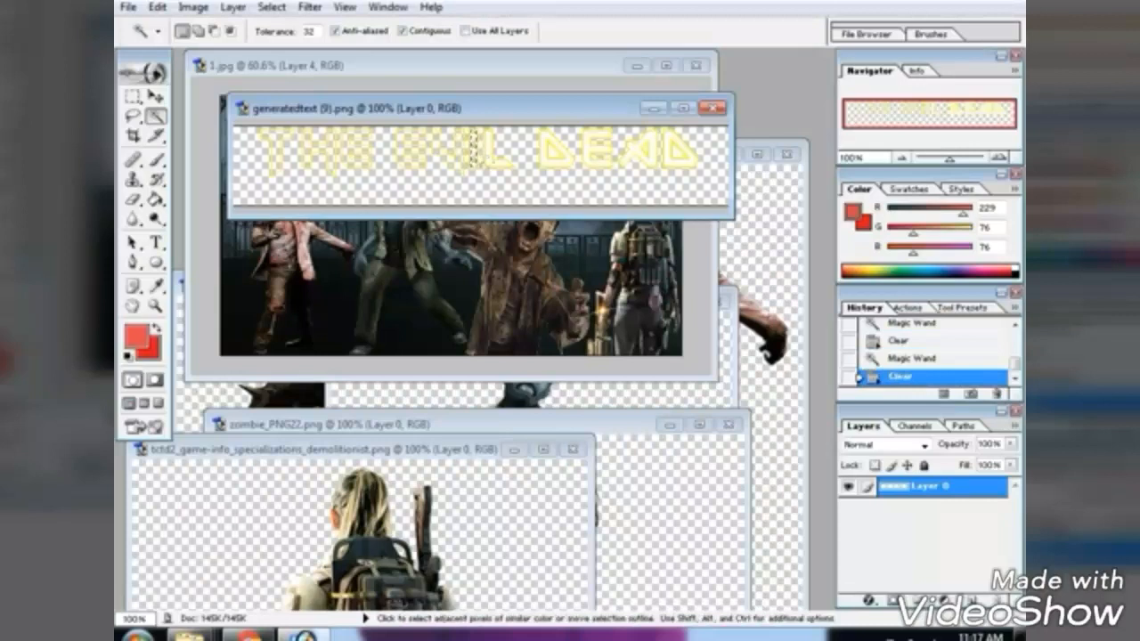
click(489, 159)
key(Delete)
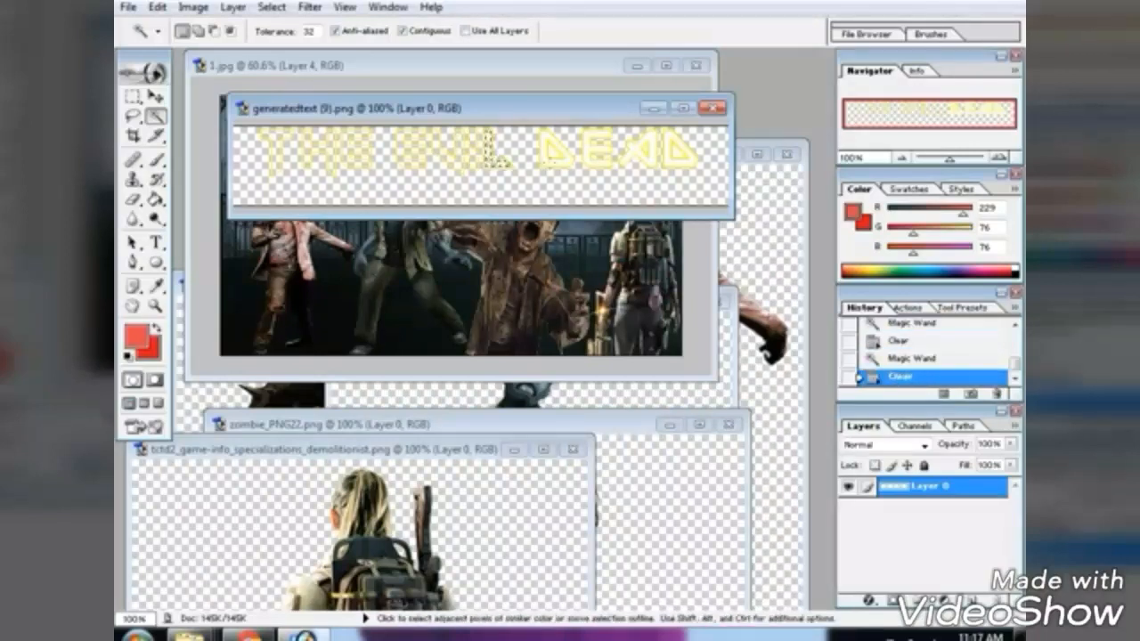
Magic Wand the white fill inside the letters of DEAD and delete it, keeping only the yellow outlines.
click(547, 157)
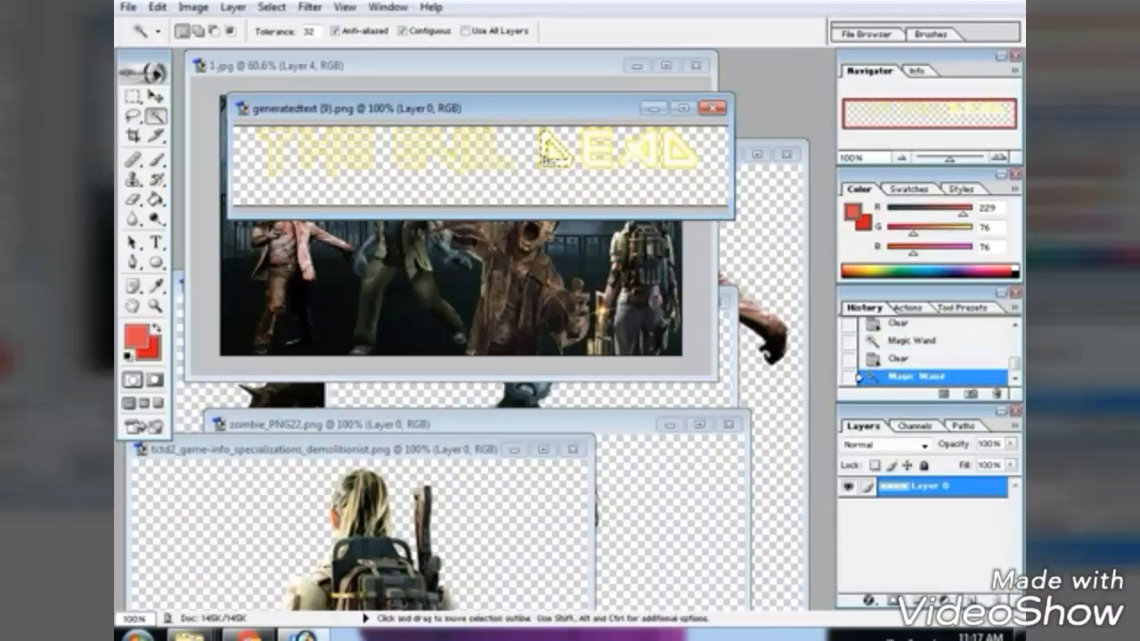
key(Delete)
click(553, 152)
key(Delete)
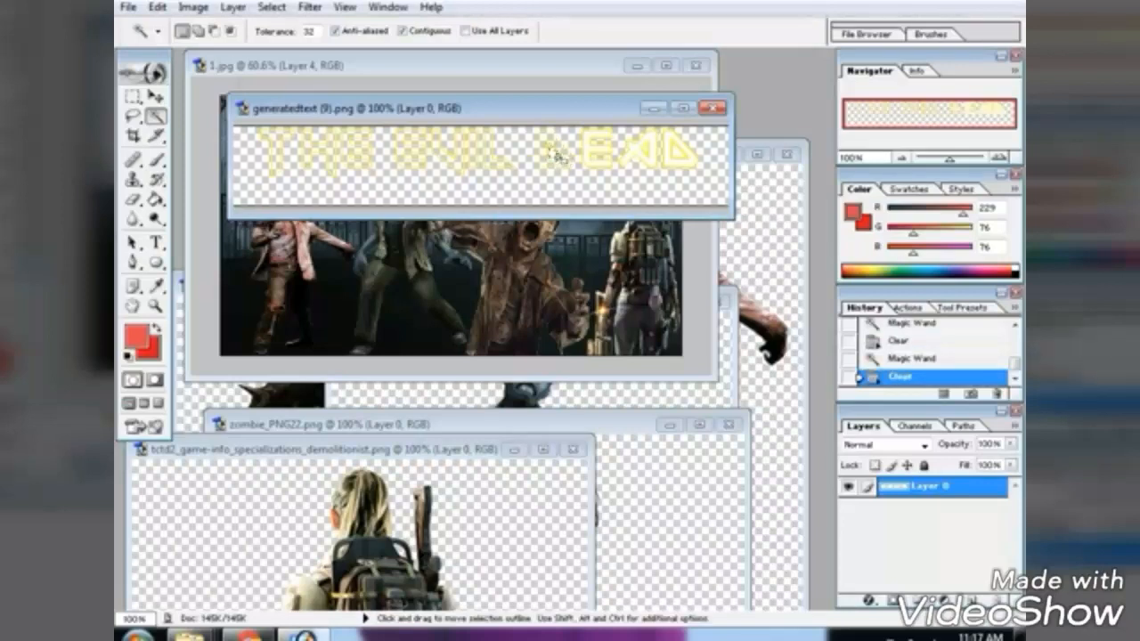
click(588, 157)
key(Delete)
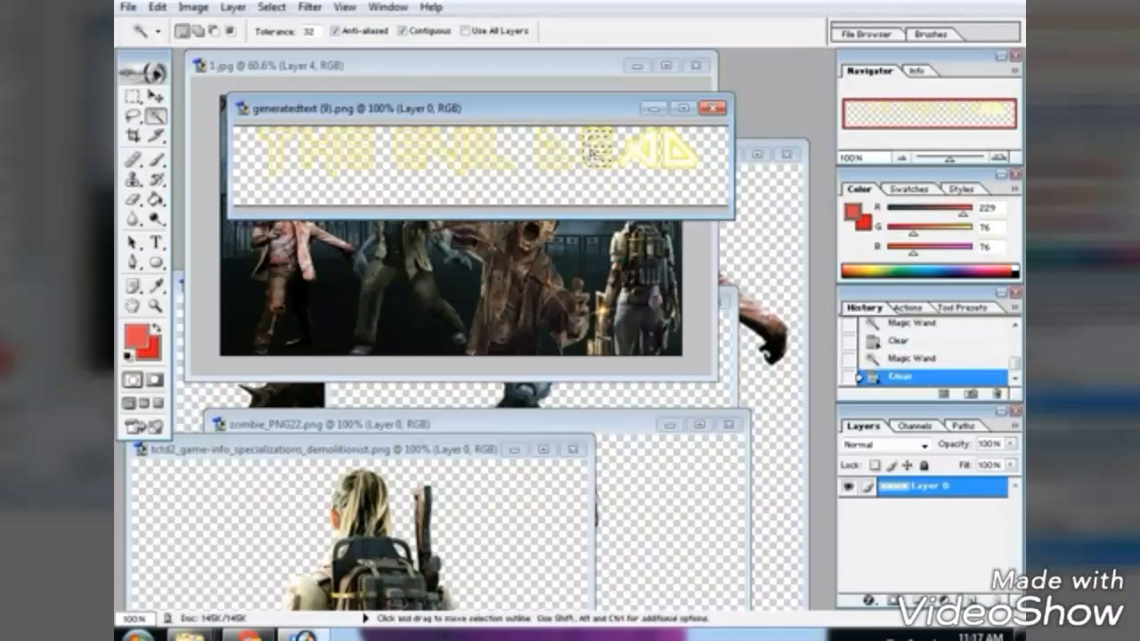
click(627, 155)
key(Delete)
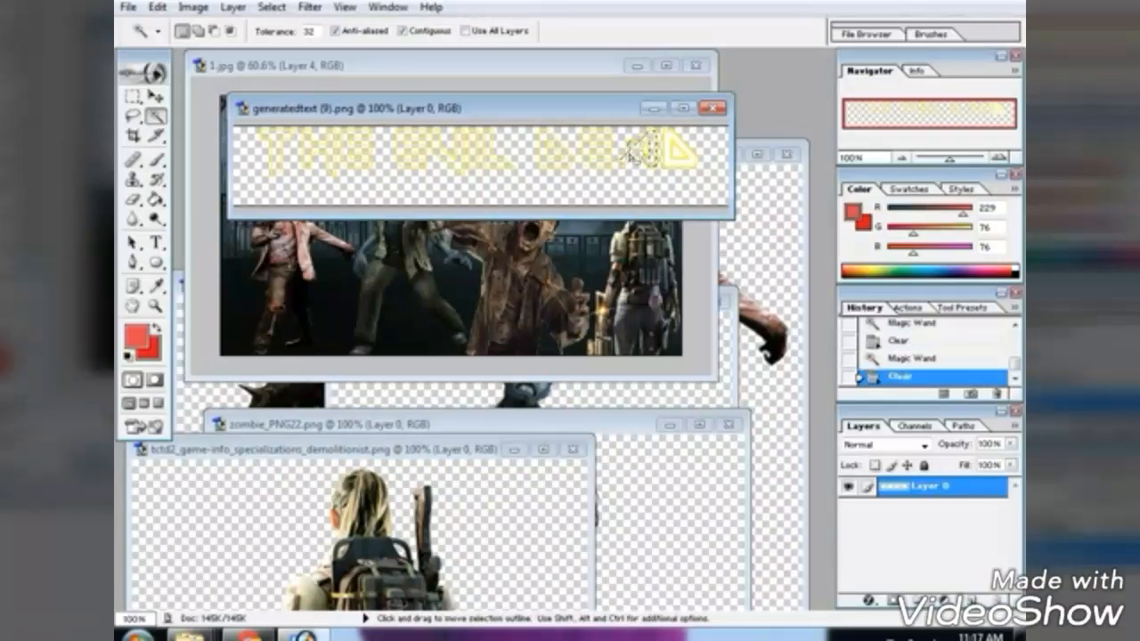
click(643, 149)
key(Delete)
click(671, 154)
key(Delete)
click(677, 156)
key(Delete)
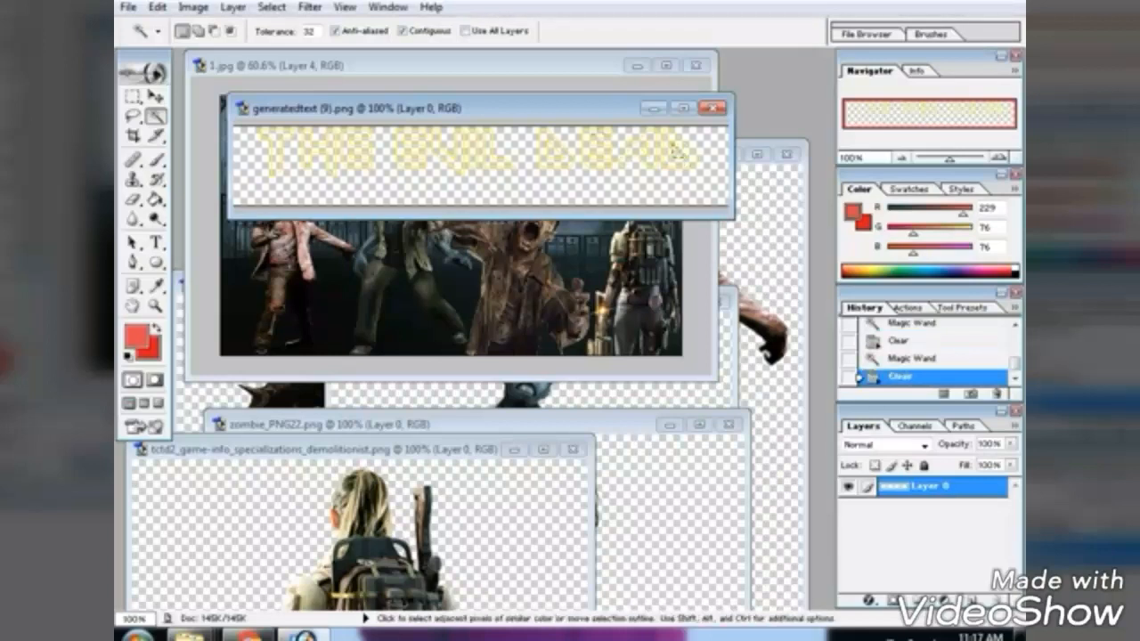
Move the outlined title into the 1.jpg poster, placing it above the zombies beside the horned skull, and maximize the poster's window.
drag(594, 112, 504, 383)
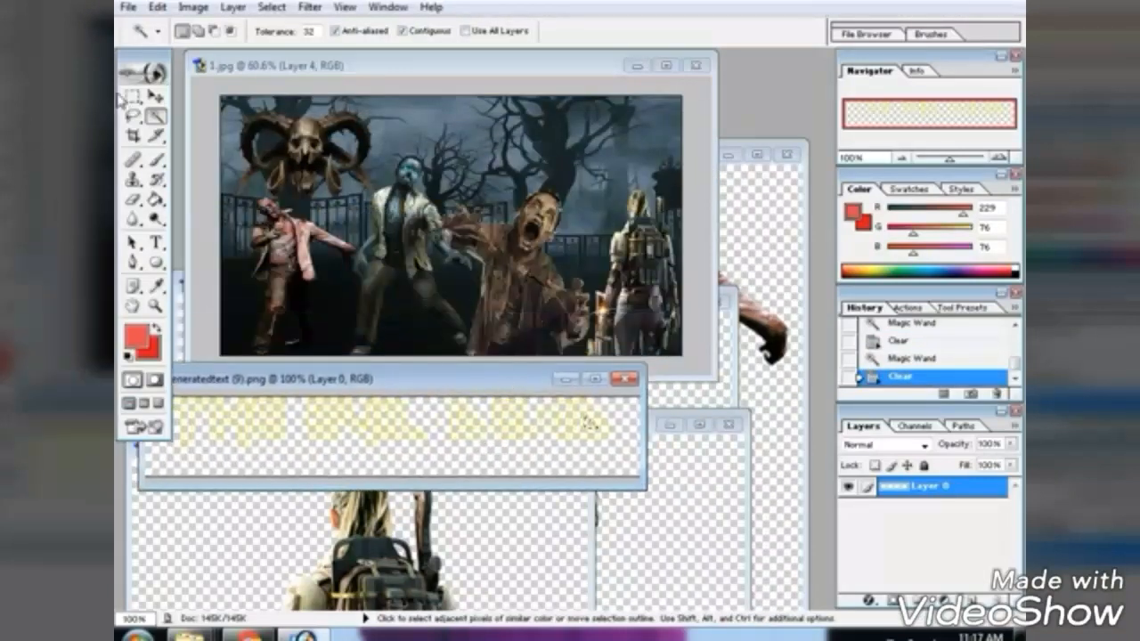
click(155, 96)
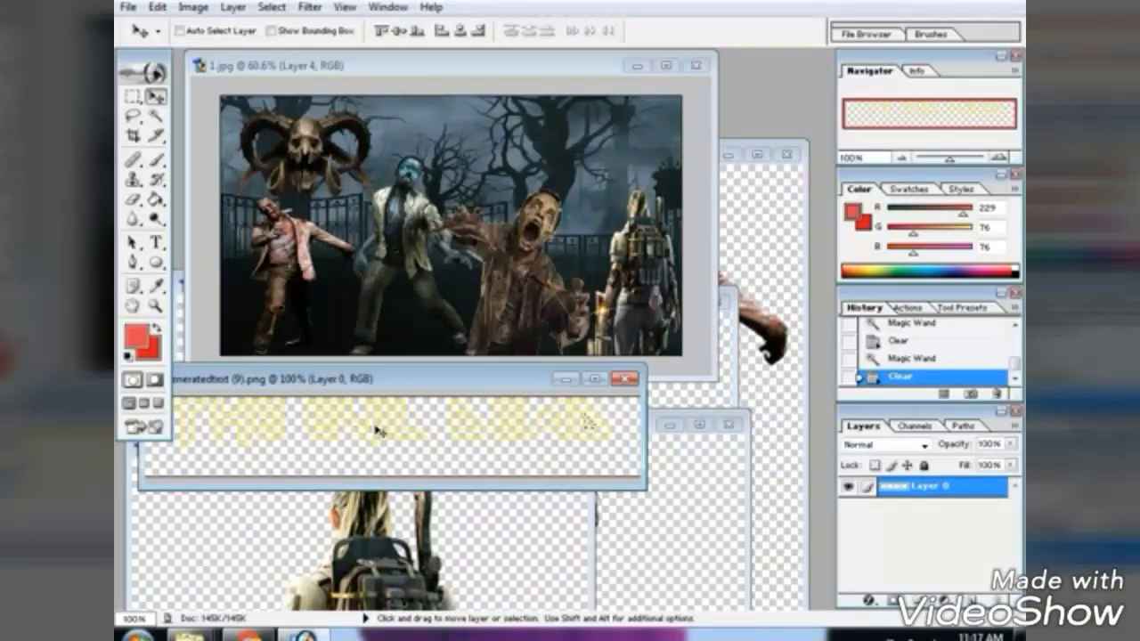
drag(376, 431, 515, 141)
click(668, 67)
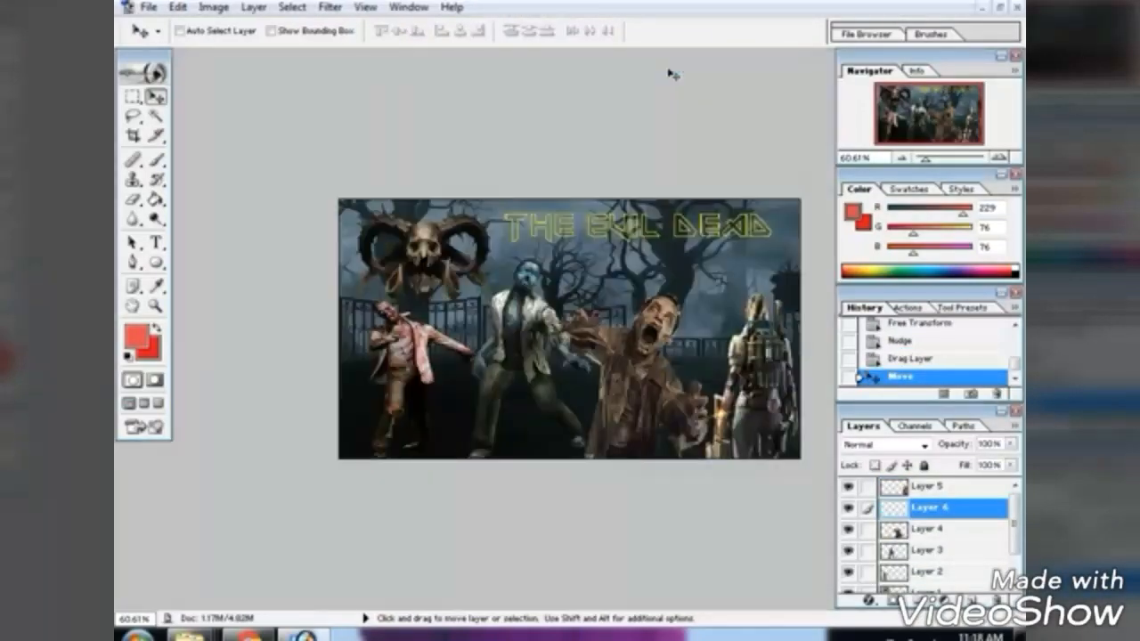
Nudge the THE EVIL DEAD title slightly down from the poster's upper edge.
key(Down)
key(Down)
key(Down)
key(Down)
key(Down)
key(Down)
key(Down)
key(Down)
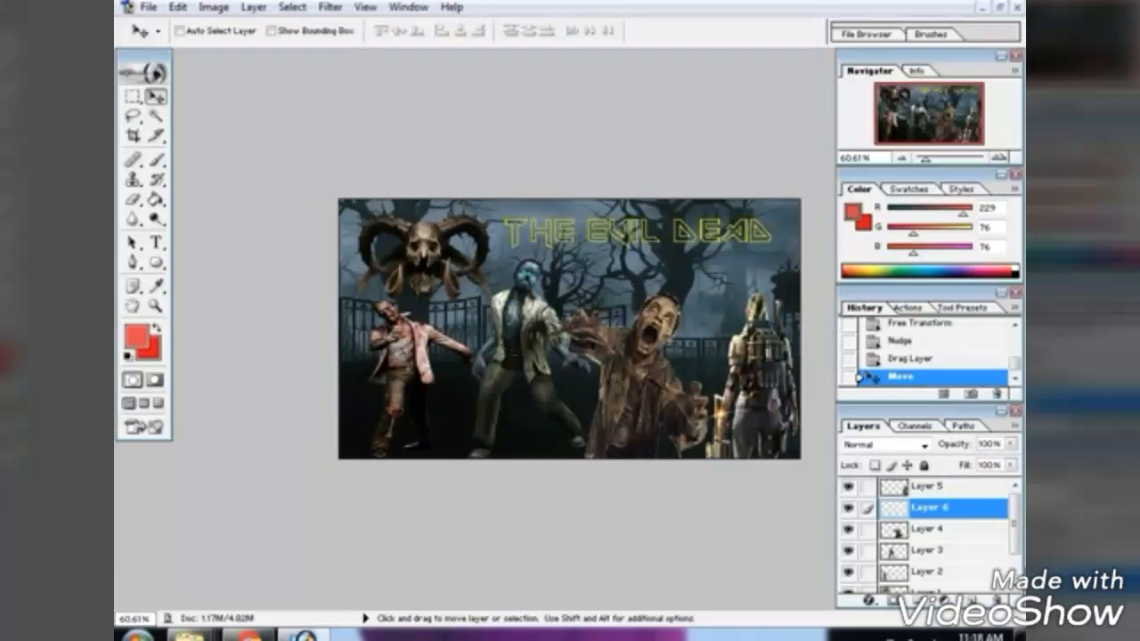
Select Layer 2 with the pink-jacketed zombie and nudge it slightly left, away from the blue-faced zombie.
drag(1017, 510, 1017, 534)
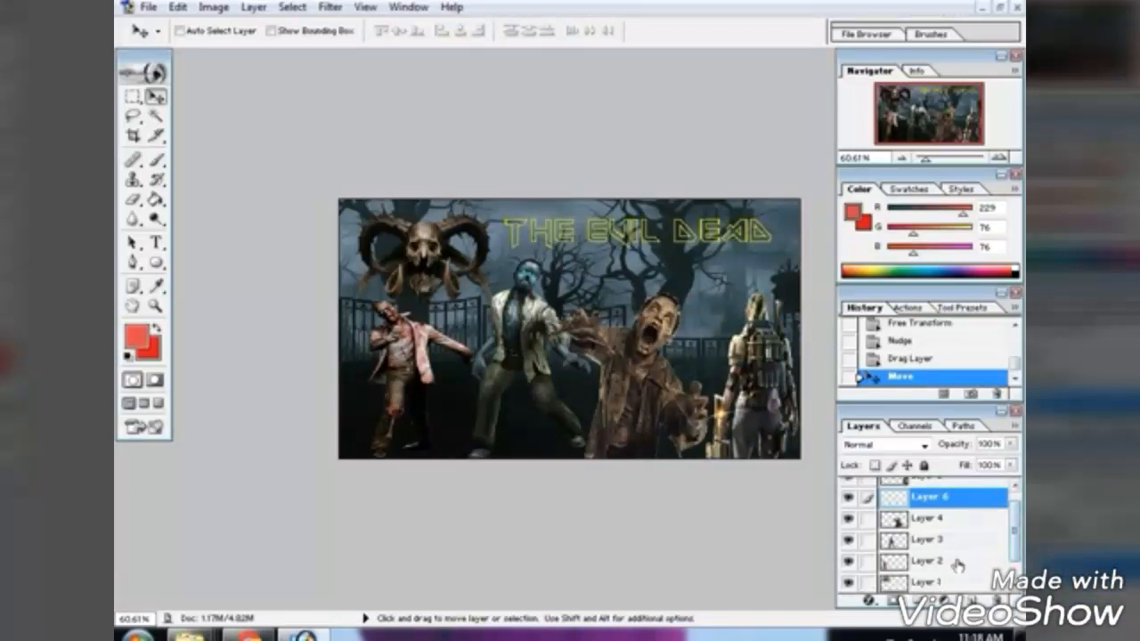
click(958, 566)
key(Left)
key(Left)
key(Left)
key(Left)
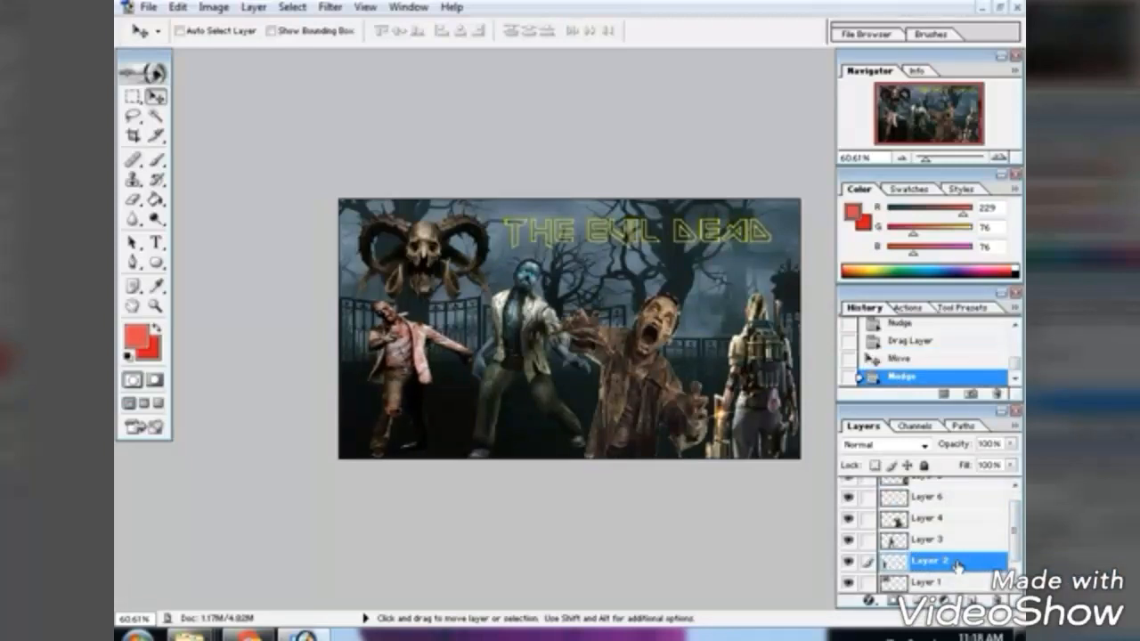
key(Left)
key(Left)
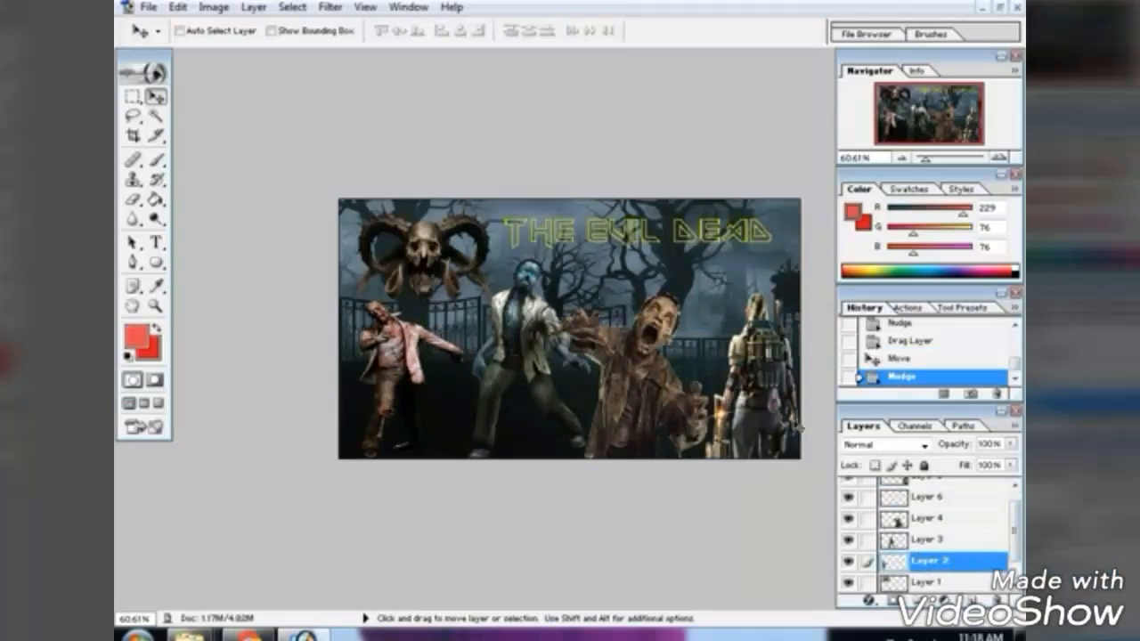